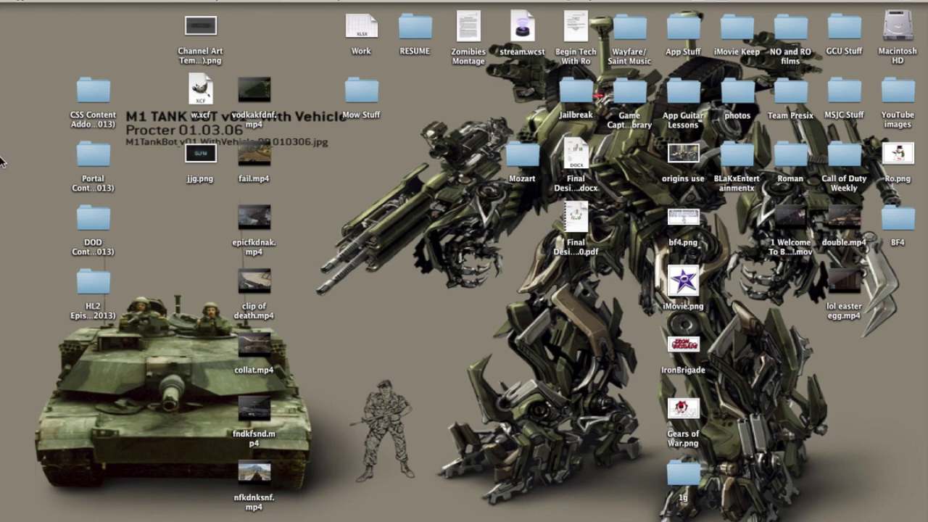
Launch iMovie from the Dock and bring its window to the front.
left_click(7, 159)
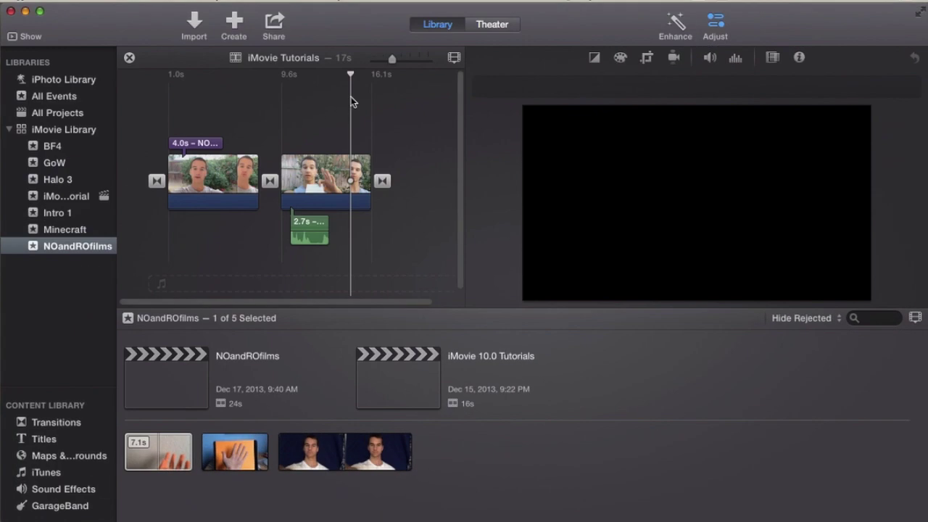
left_click(369, 11)
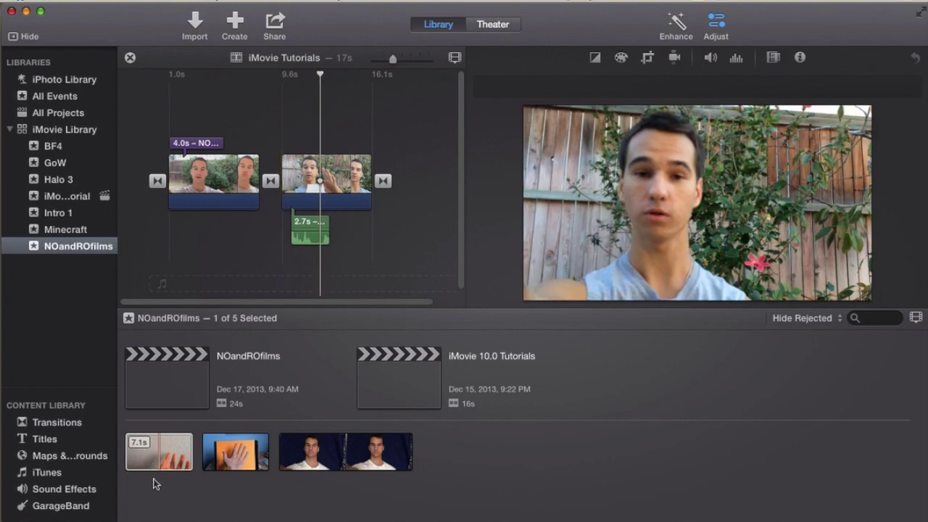
Deselect the clip and play the 7.1s IMG_0067 hand-waving clip to preview it.
left_click(158, 486)
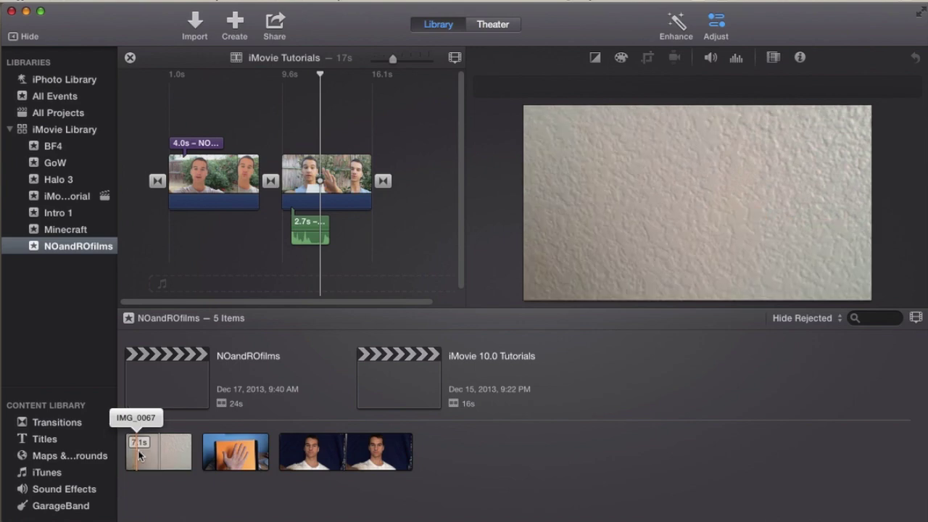
key("space")
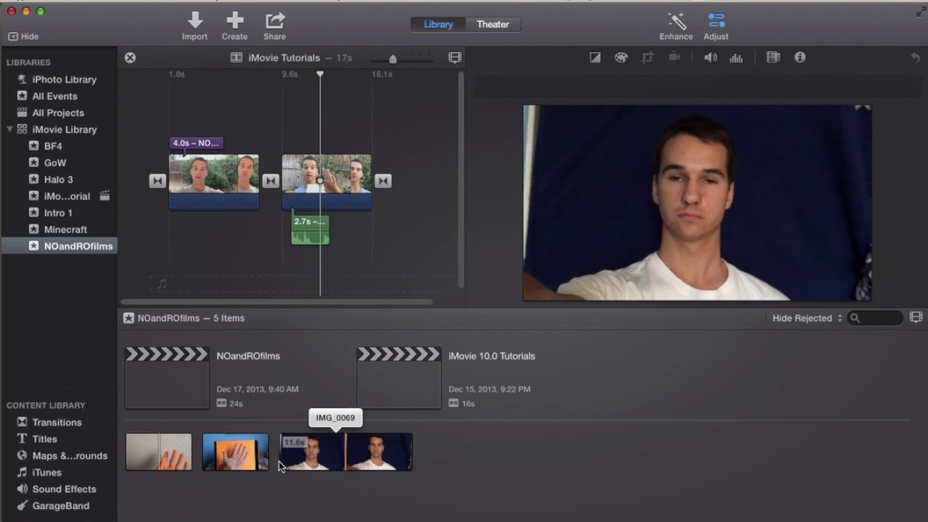
Position the playhead partway into the second backyard clip where the overlay should start.
left_click(154, 453)
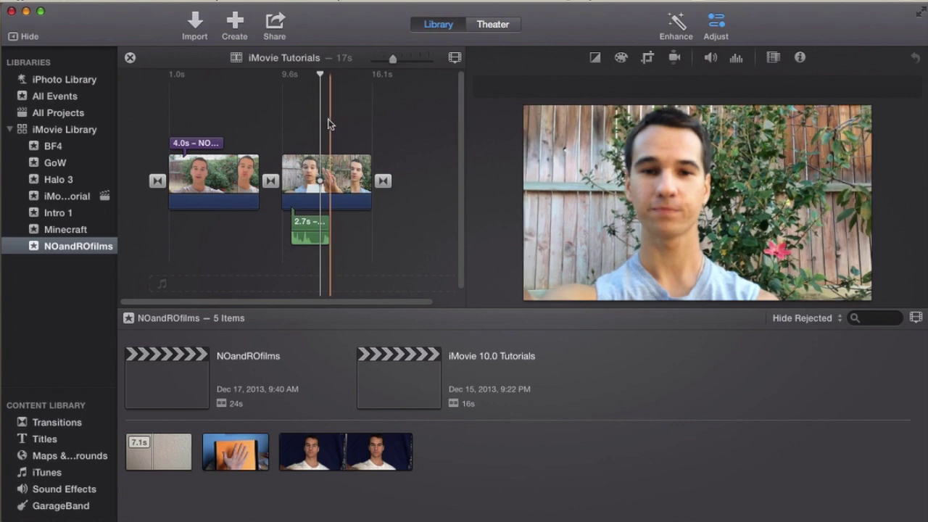
left_click(336, 119)
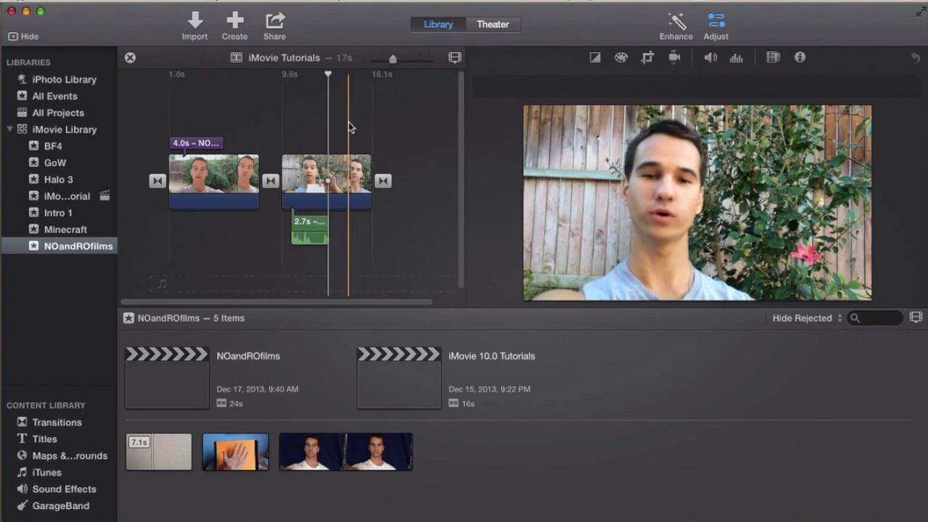
left_click(345, 178)
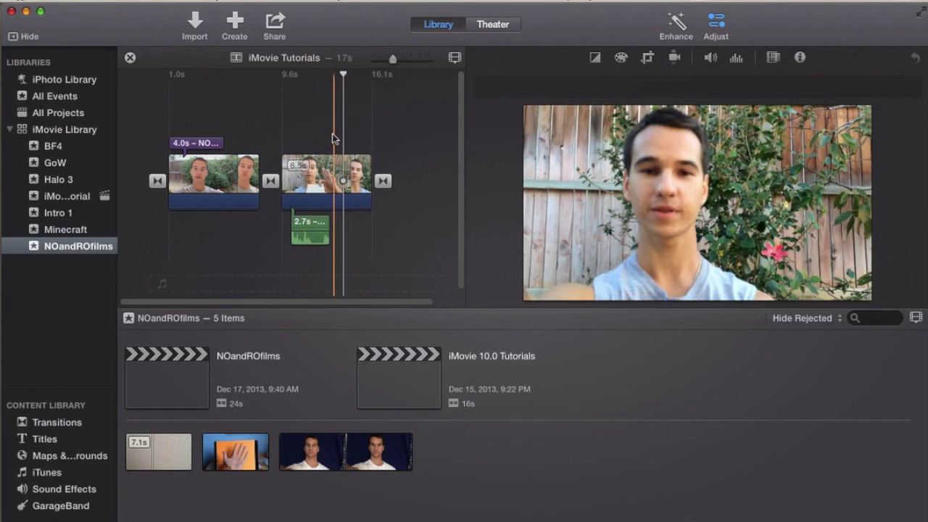
left_click(331, 137)
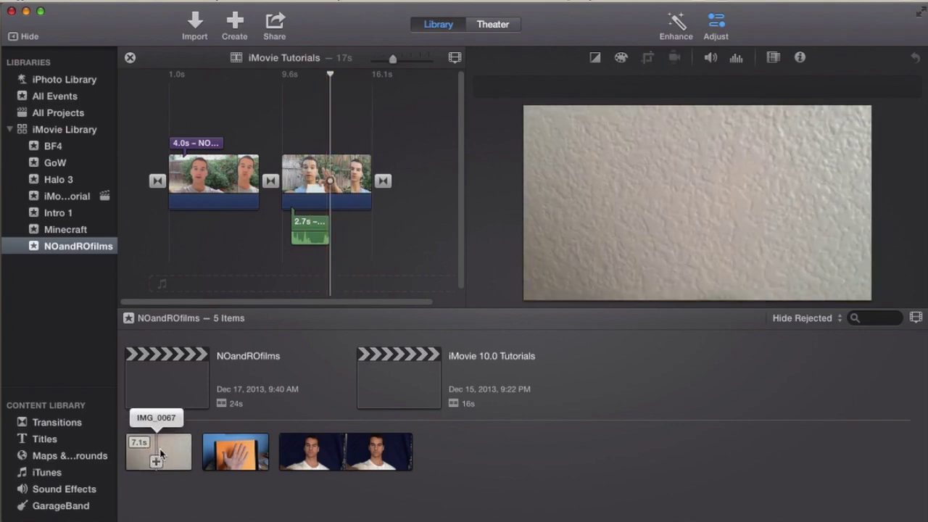
Connect the IMG_0067 wall clip above the second backyard clip as an overlay.
left_click(159, 453)
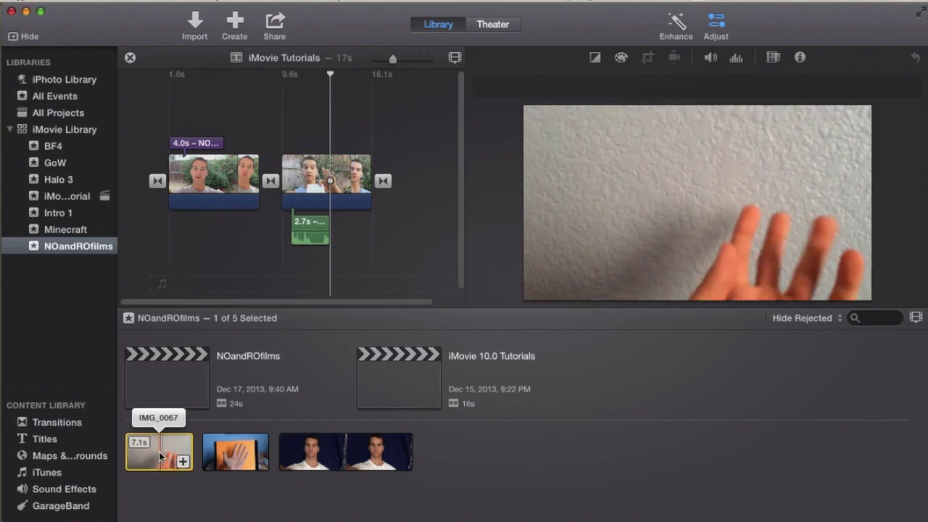
left_click_drag(159, 453, 296, 122)
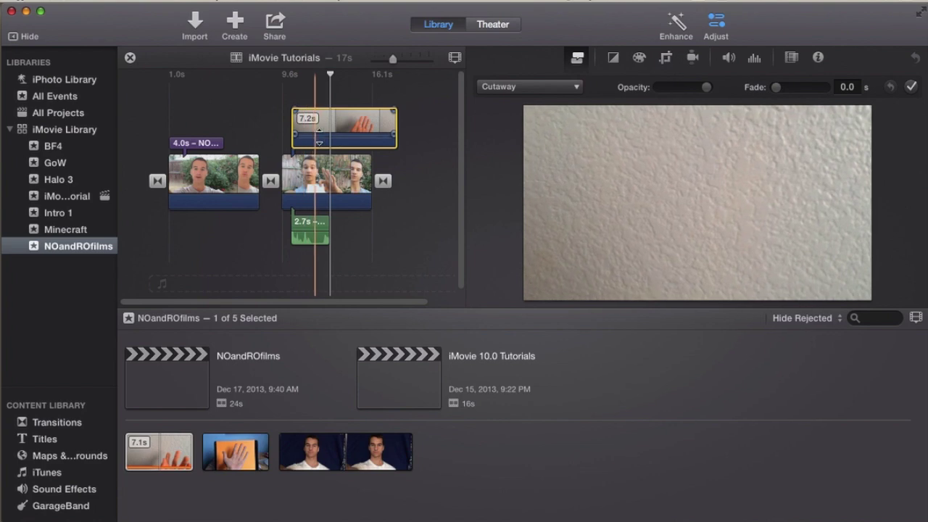
left_click(339, 127)
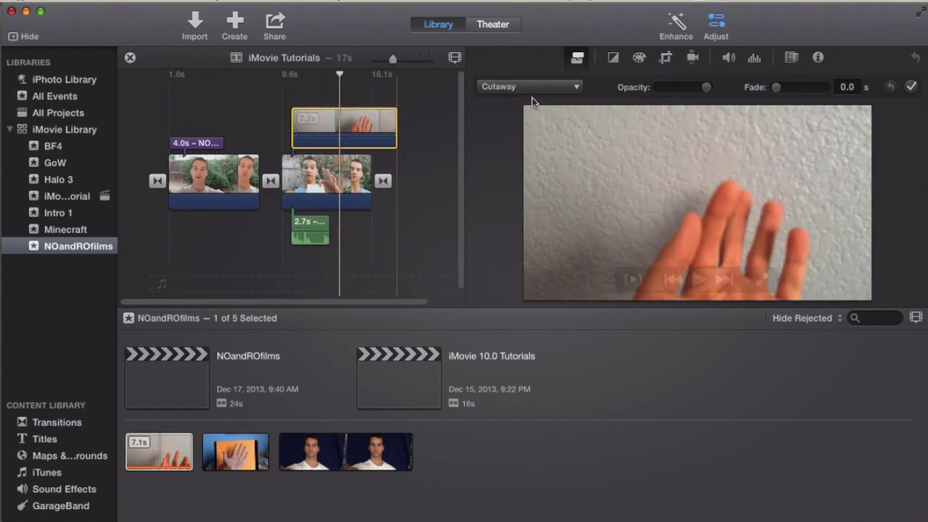
Show the video overlay settings and open the Cutaway style popup.
left_click(707, 28)
left_click(707, 28)
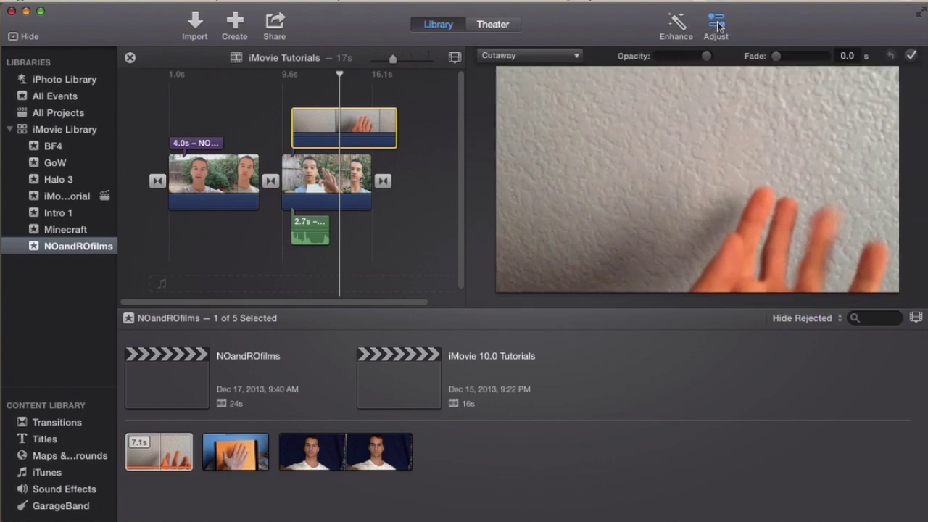
left_click(578, 58)
left_click(578, 58)
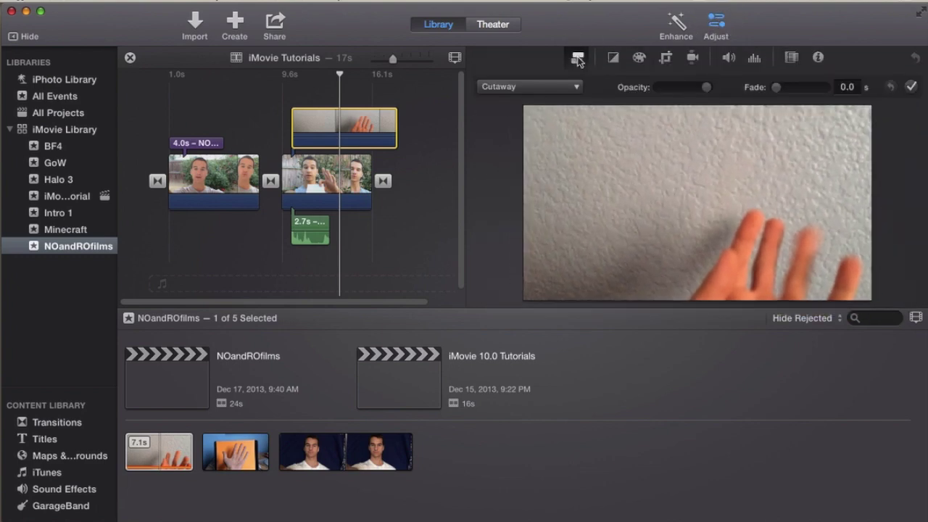
left_click(576, 87)
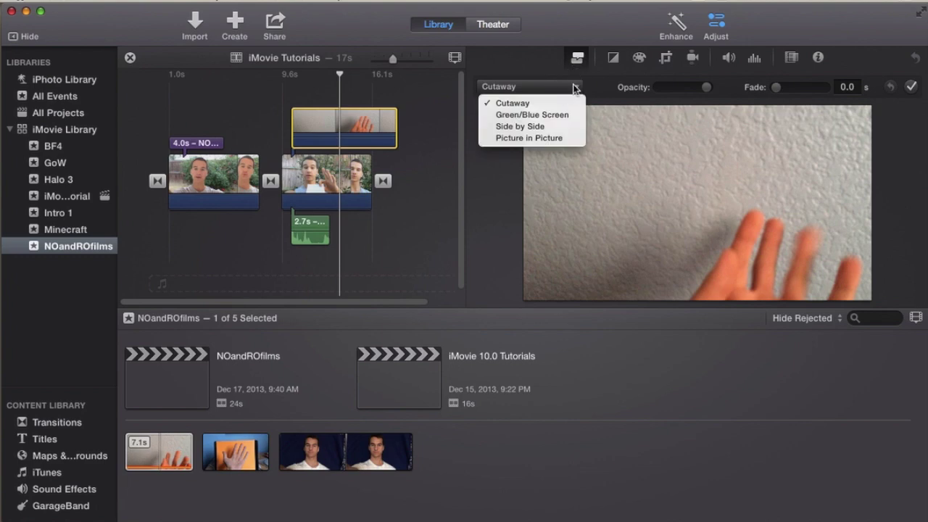
Set the wall clip's overlay style to Green/Blue Screen and play it back.
left_click(554, 117)
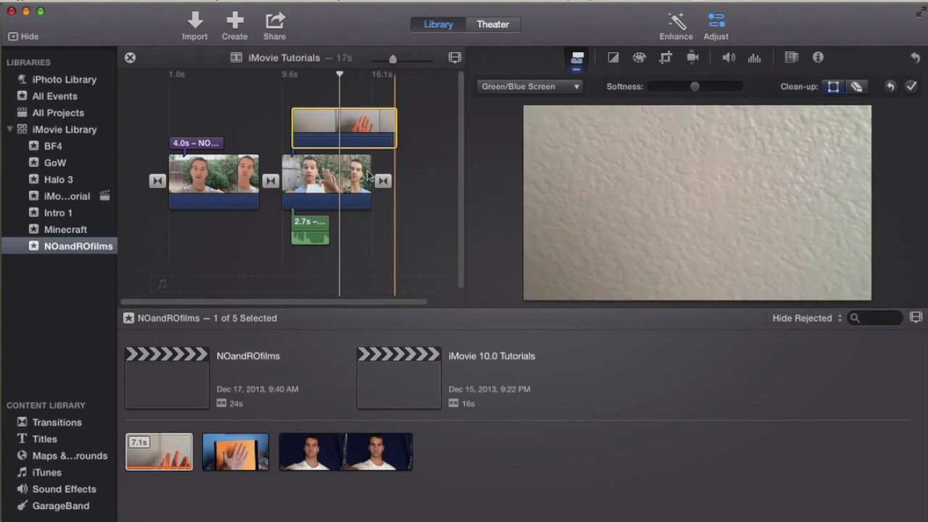
left_click(324, 124)
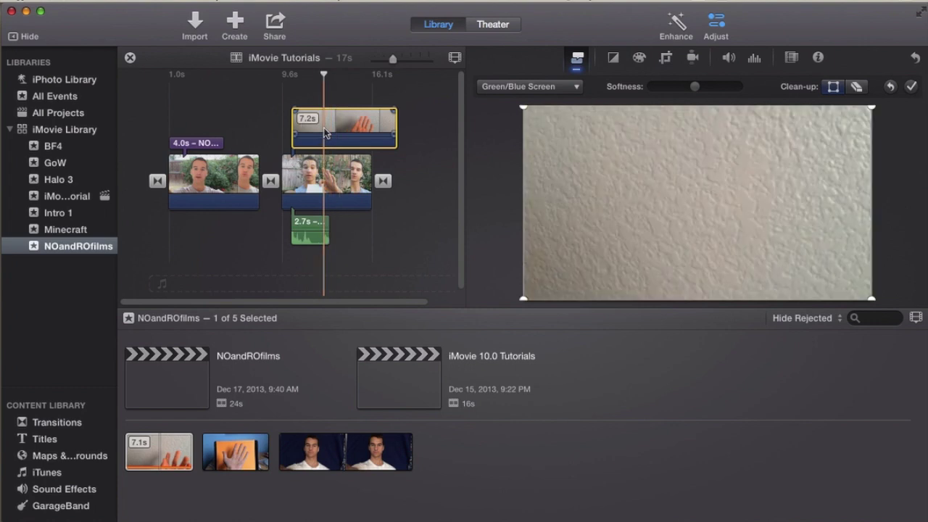
key("space")
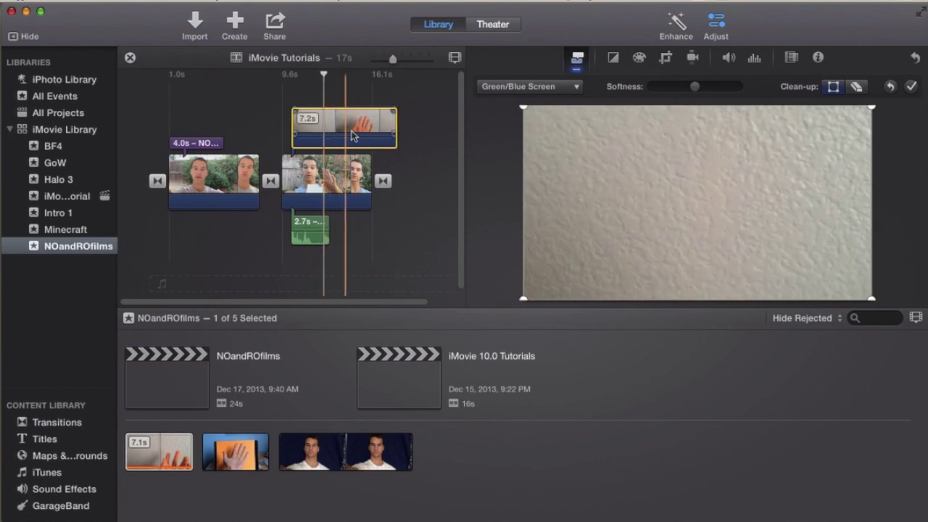
Set the key Softness to a moderate level and turn on the Clean-up crop.
mouse_move(593, 229)
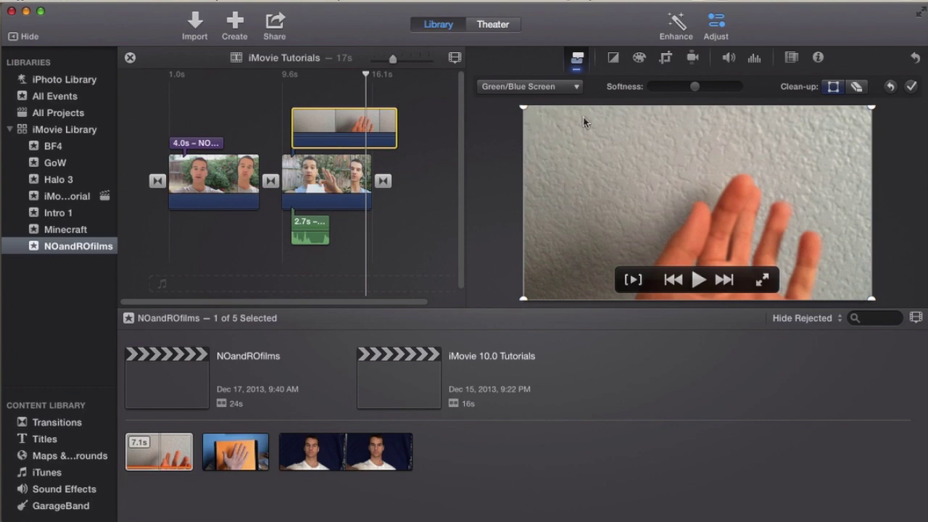
left_click_drag(694, 87, 746, 87)
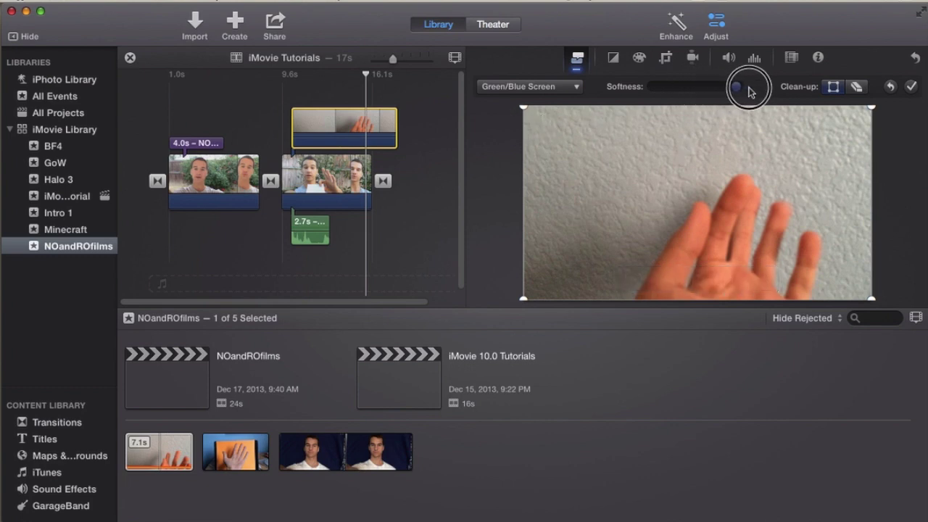
left_click_drag(736, 89, 651, 88)
left_click(689, 90)
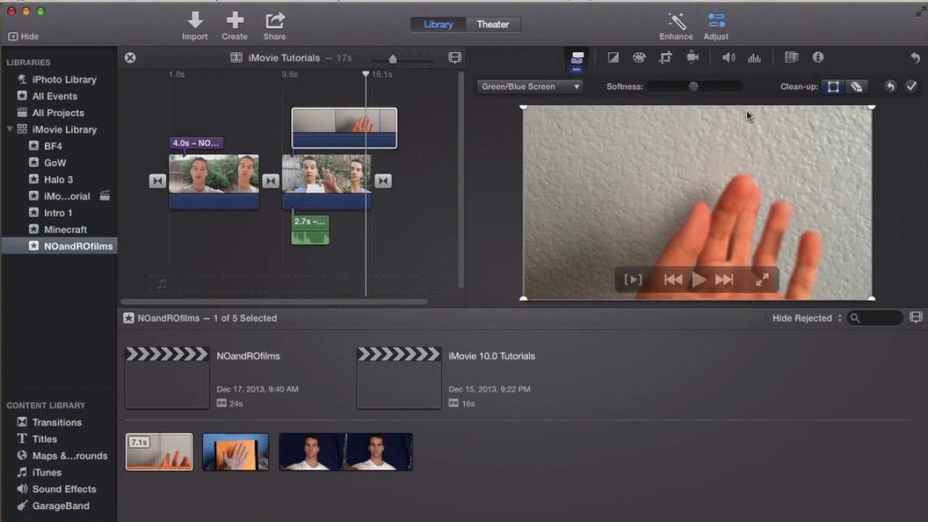
left_click(833, 87)
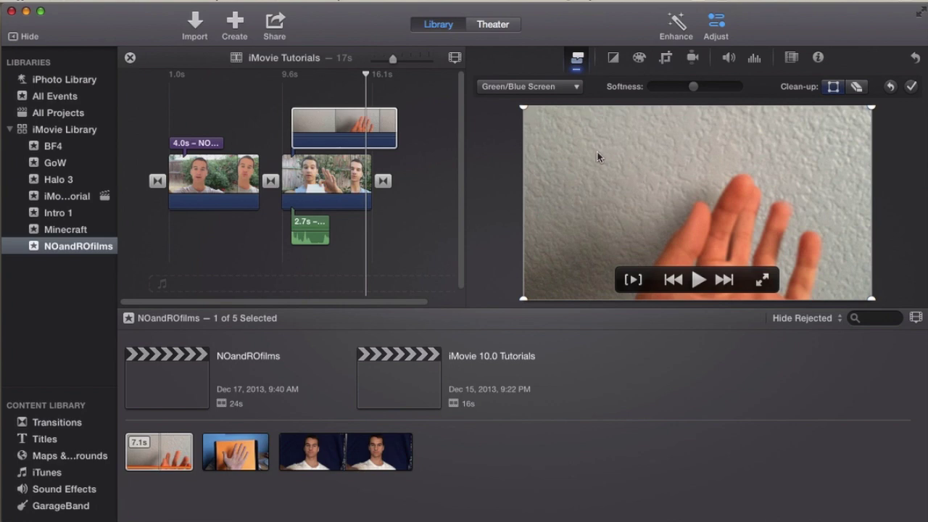
Try pulling the Clean-up crop corners inward, then restore them to the full frame.
left_click_drag(526, 112, 656, 203)
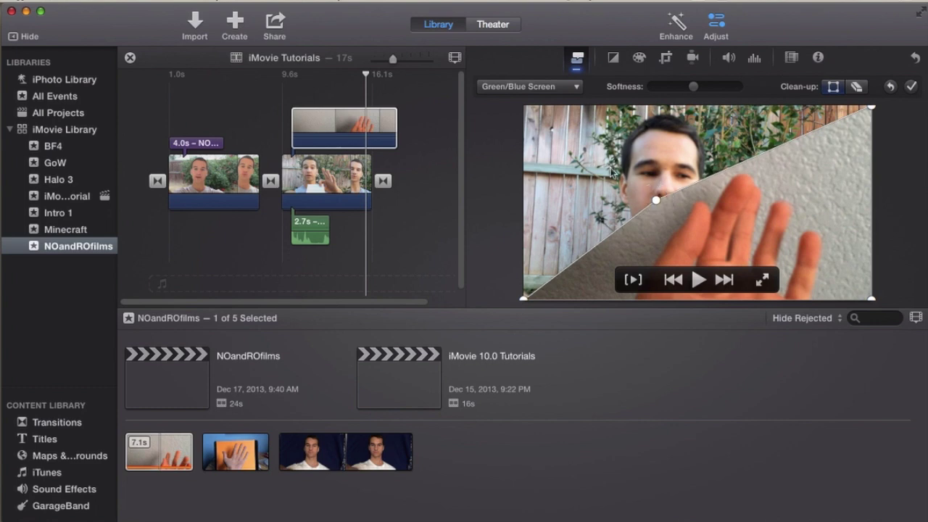
left_click_drag(523, 299, 601, 287)
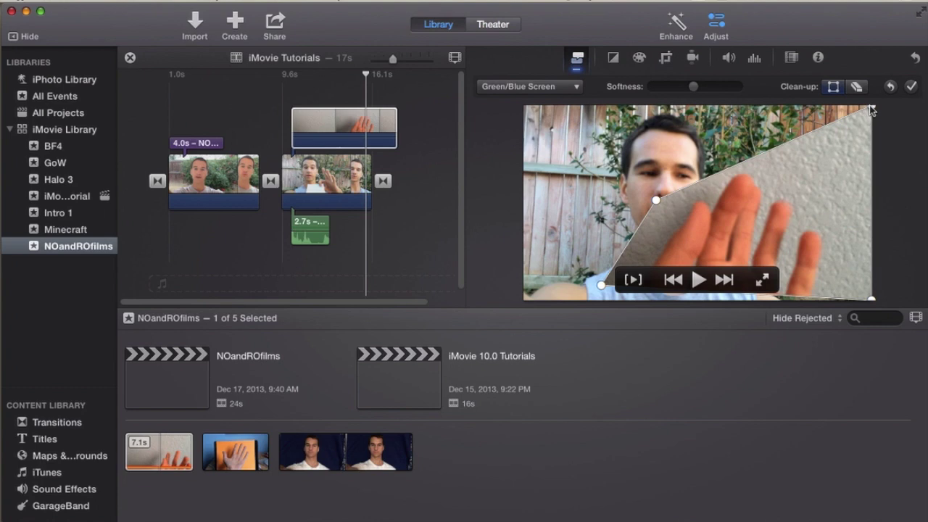
left_click_drag(872, 107, 783, 160)
left_click_drag(716, 210, 893, 98)
left_click_drag(654, 201, 497, 83)
left_click_drag(605, 290, 519, 298)
Use the Clean-up eraser to erase part of the wall clip, revealing the backyard.
mouse_move(752, 232)
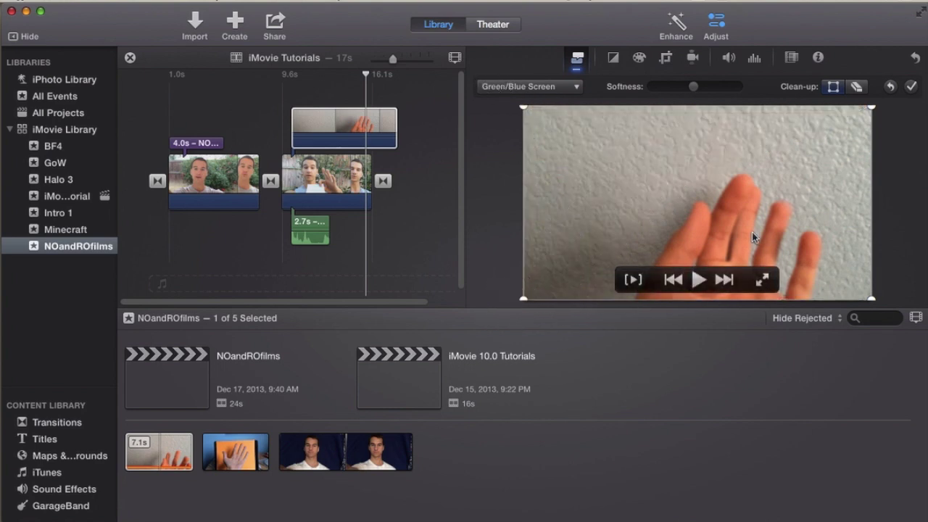
left_click(857, 87)
mouse_move(585, 167)
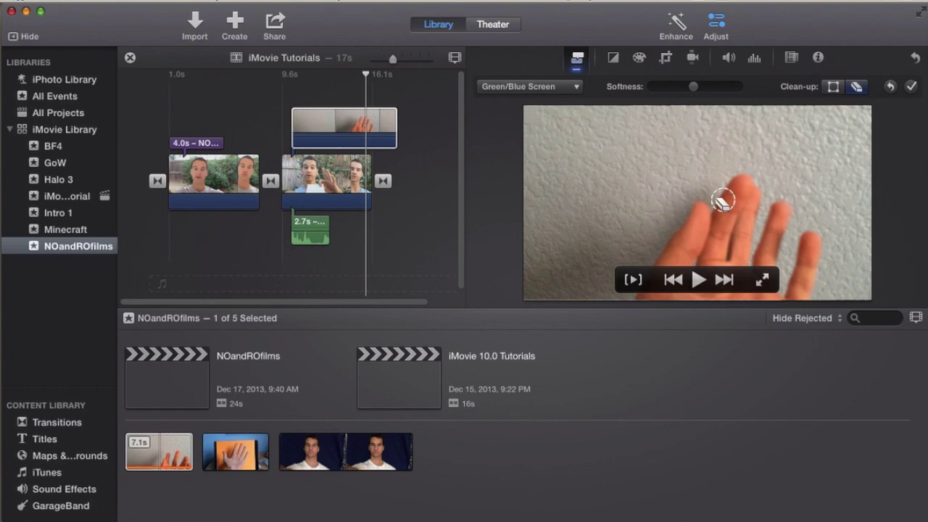
left_click(592, 153)
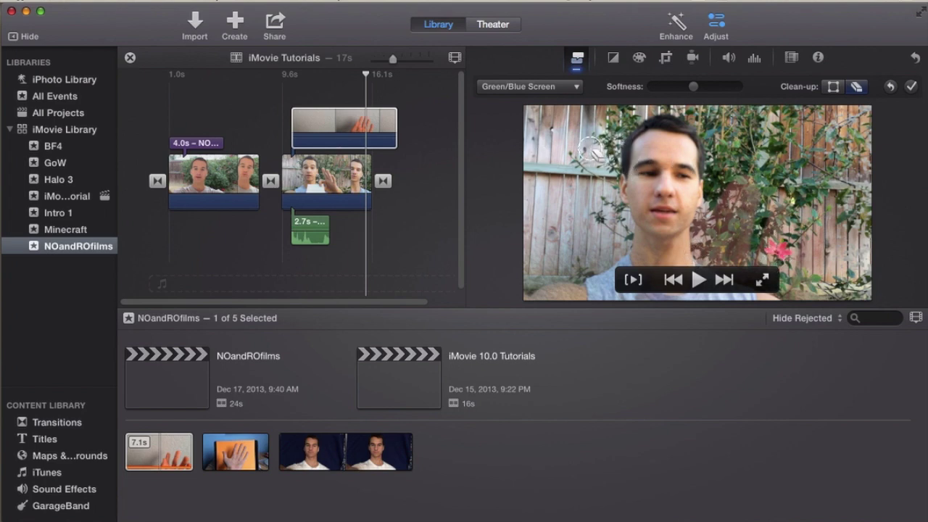
Erase leftover background from the keyed clip and play back the result.
left_click(733, 200)
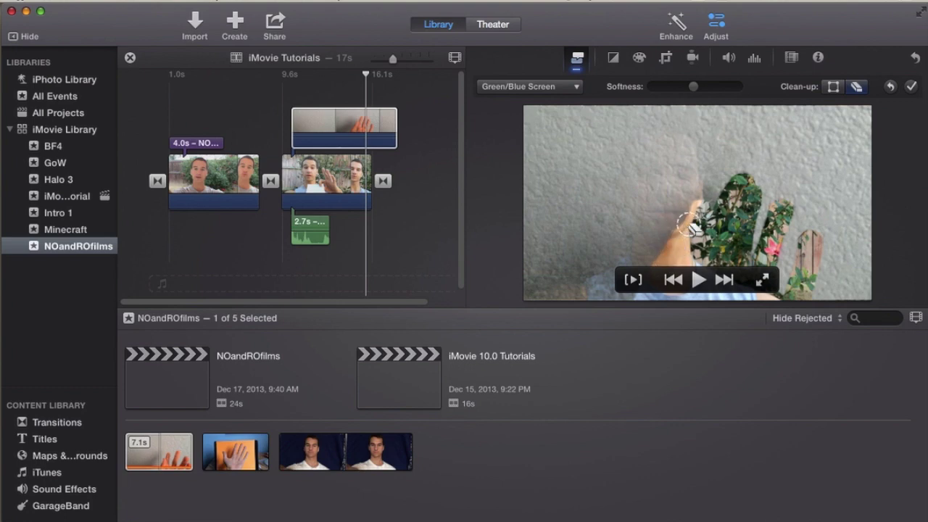
left_click(397, 232)
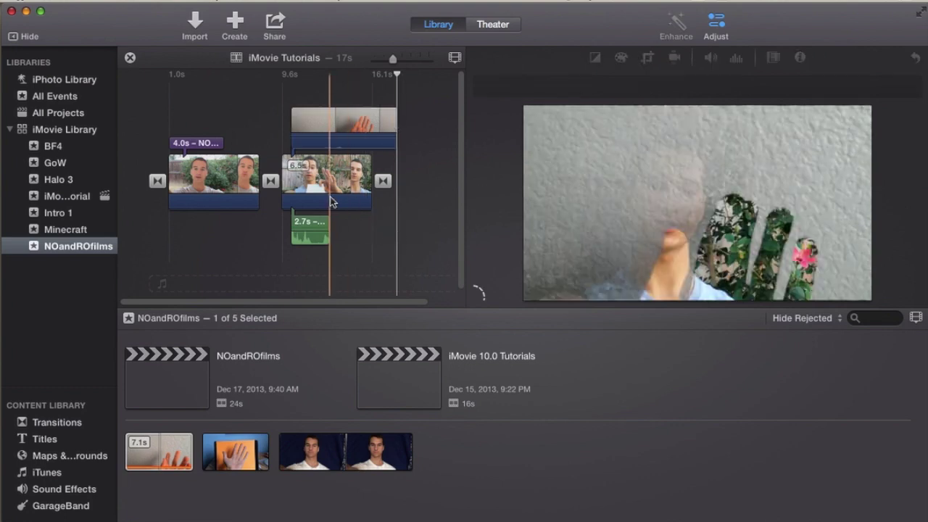
left_click(332, 203)
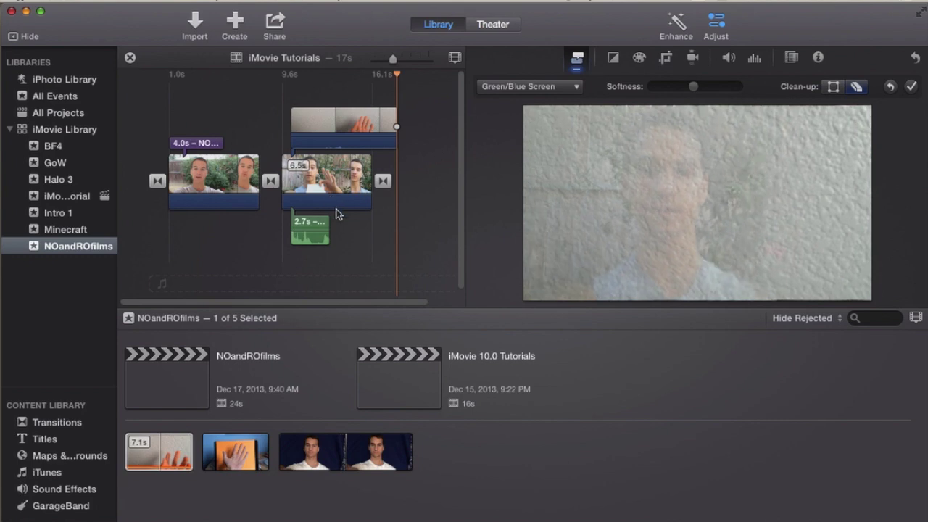
key("space")
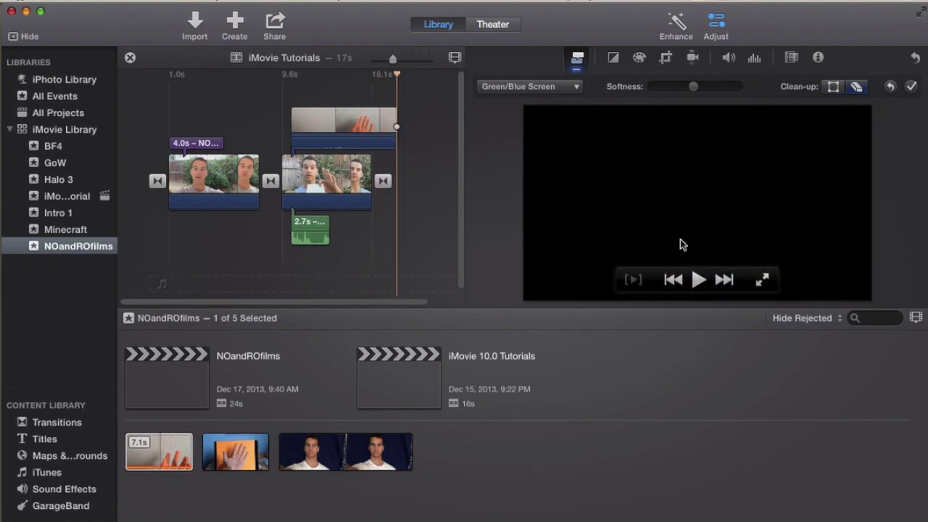
left_click(362, 154)
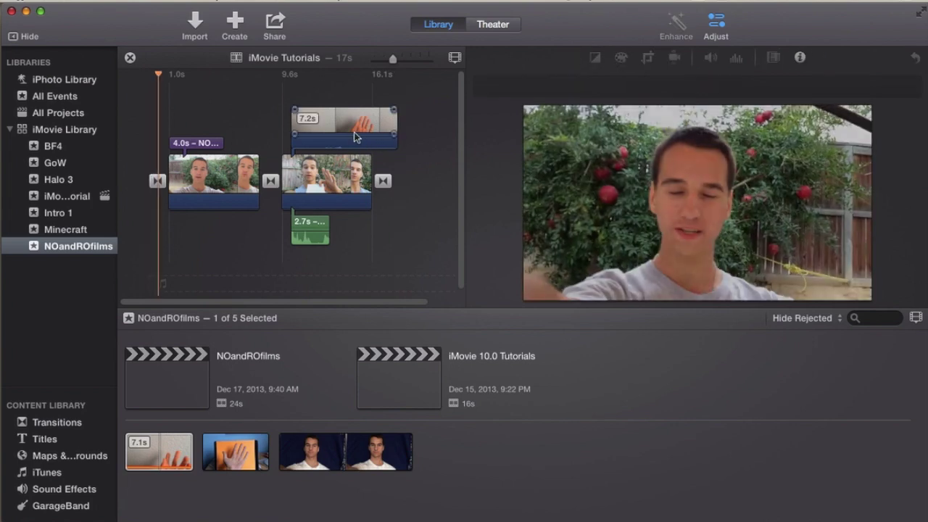
Review the keyed hand overlay once more, then delete it from the timeline.
left_click(353, 132)
key("space")
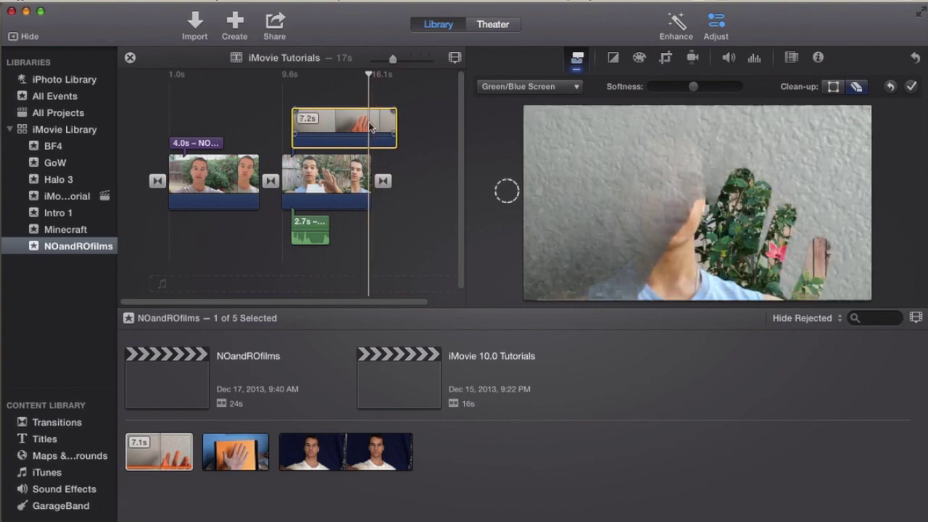
key("Delete")
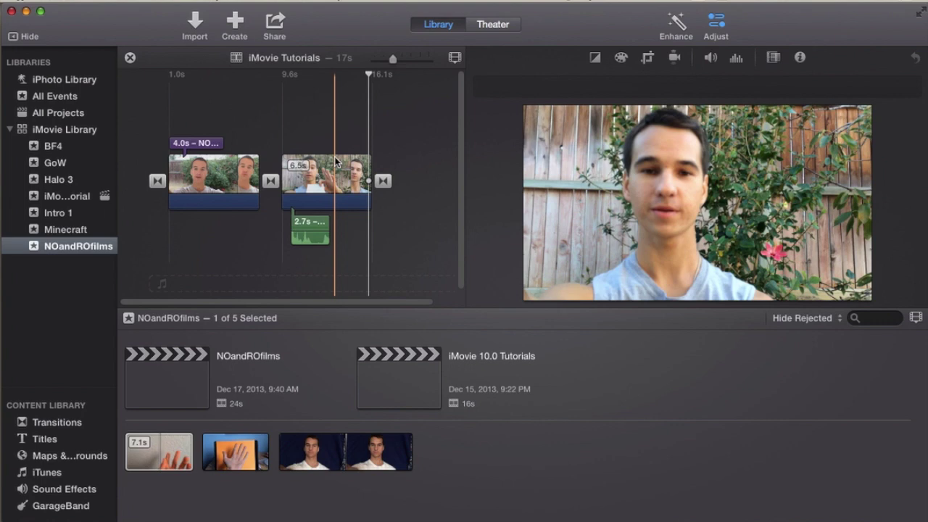
left_click(327, 129)
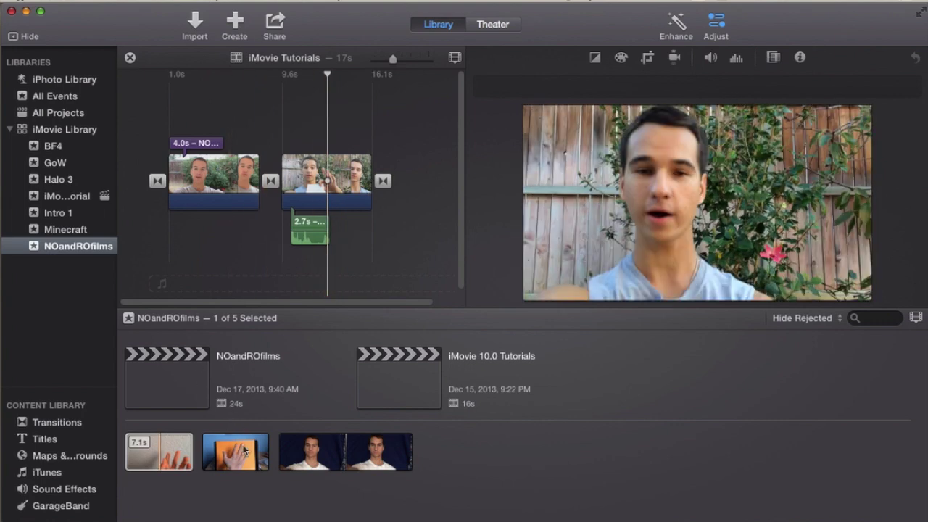
Add IMG_0068 as a cutaway above the second clip, sliding it left over the first clip's end.
left_click(244, 497)
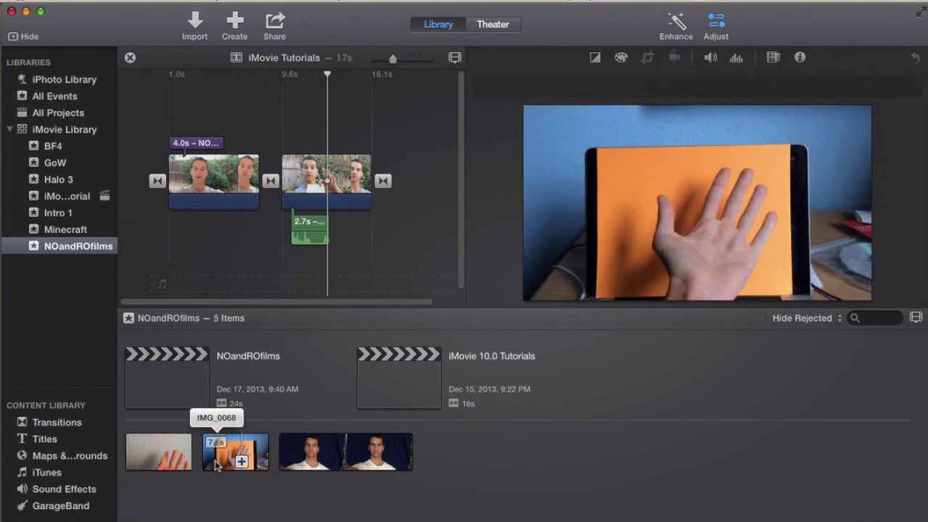
left_click(238, 455)
left_click_drag(239, 453, 319, 129)
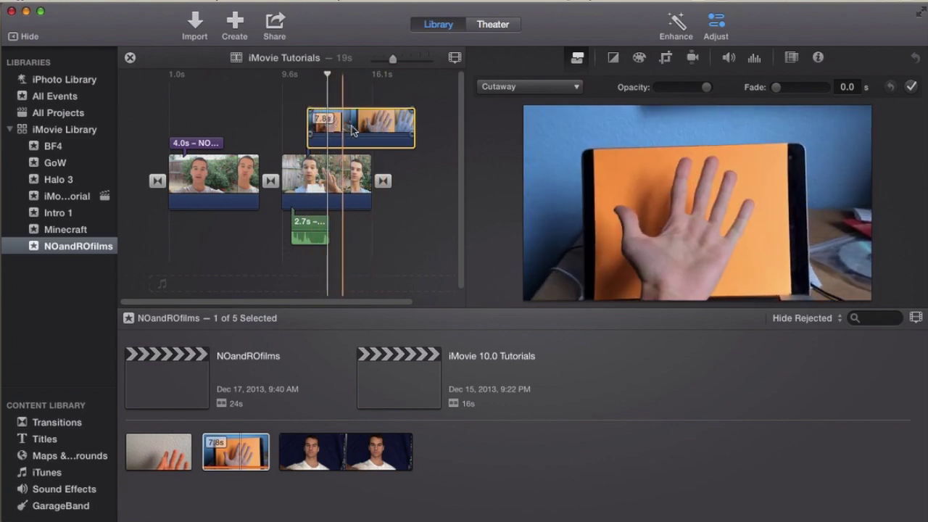
mouse_move(345, 123)
left_mouse_down()
mouse_move(334, 125)
mouse_move(348, 124)
left_mouse_up()
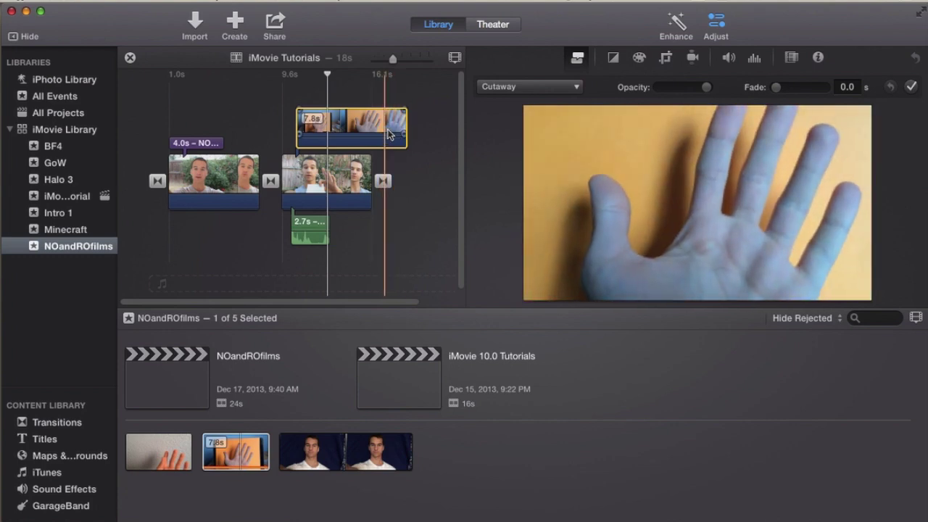
left_click_drag(366, 131, 319, 134)
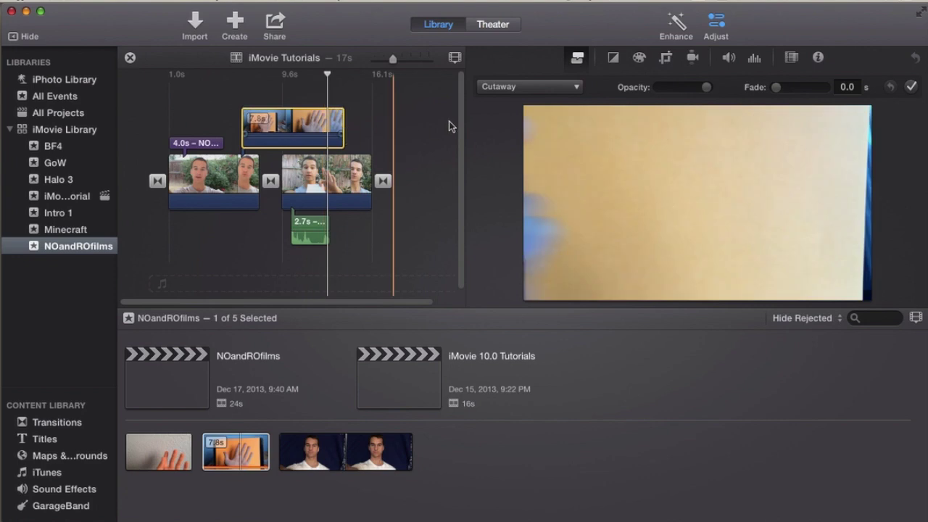
Select the laptop cutaway and set its overlay style to Green/Blue Screen.
left_click(325, 127)
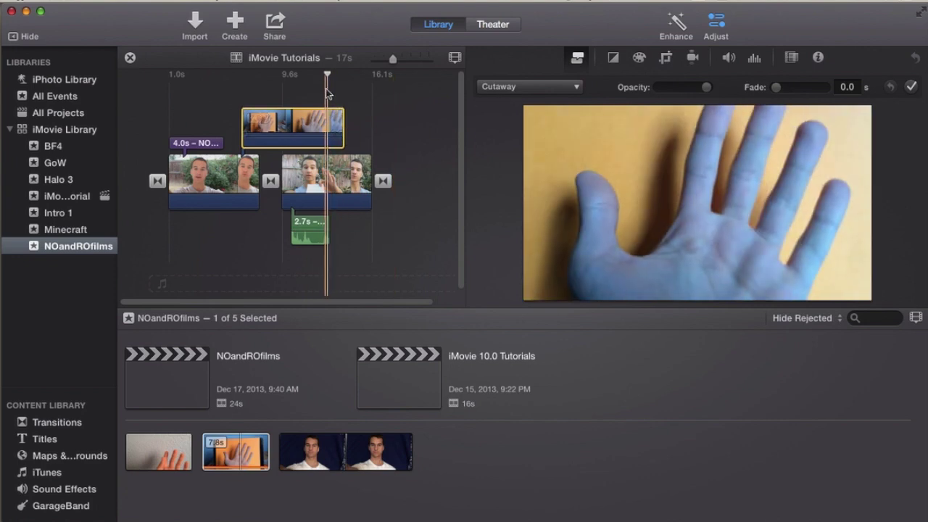
left_click(557, 90)
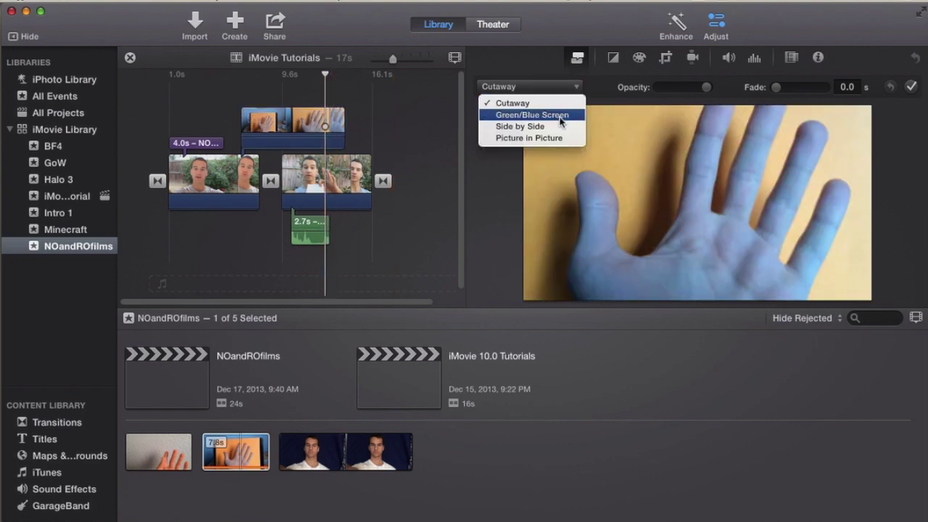
left_click(296, 93)
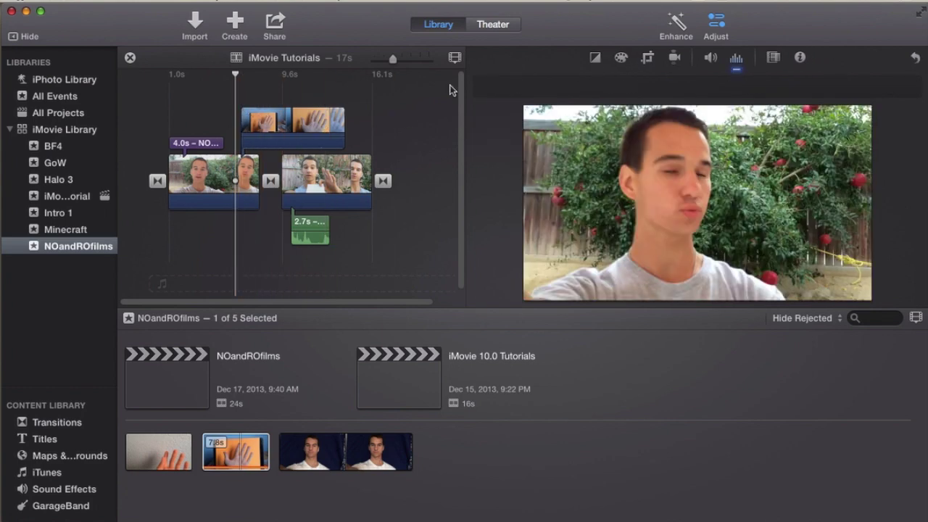
left_click(257, 125)
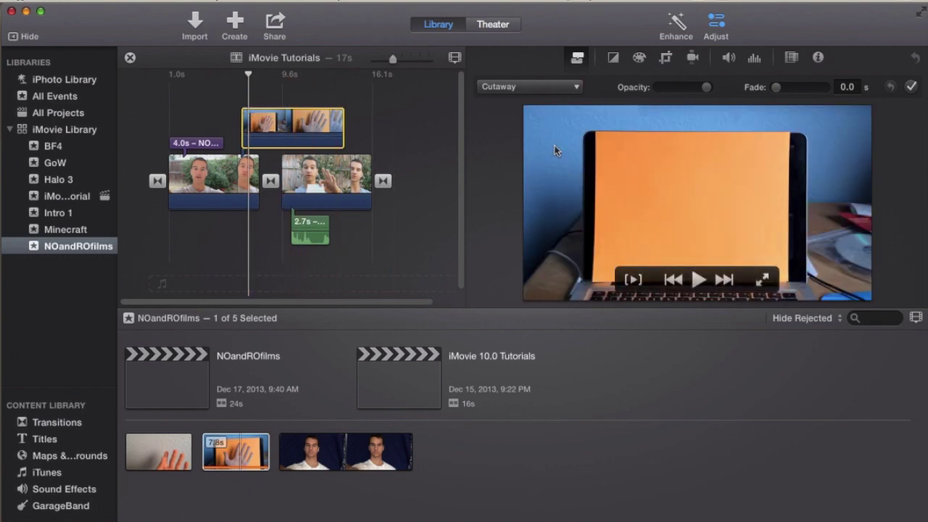
left_click(572, 87)
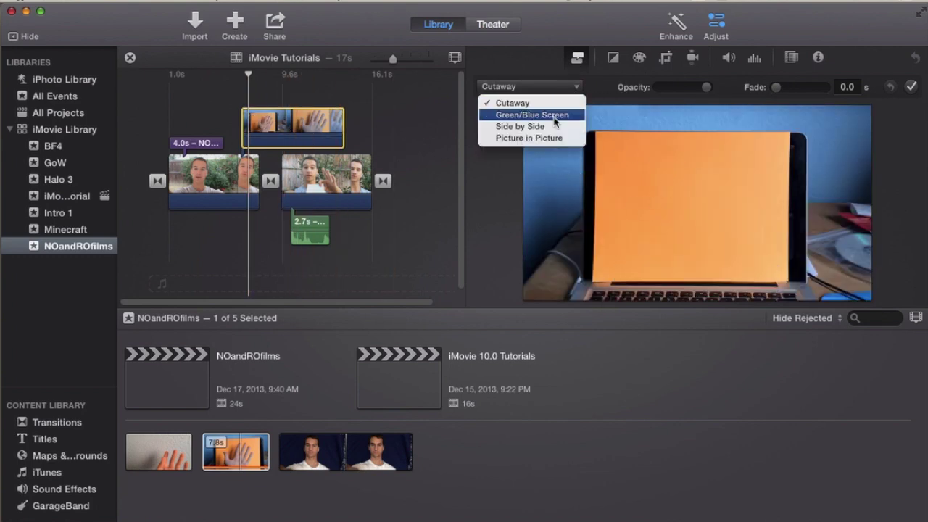
left_click(557, 116)
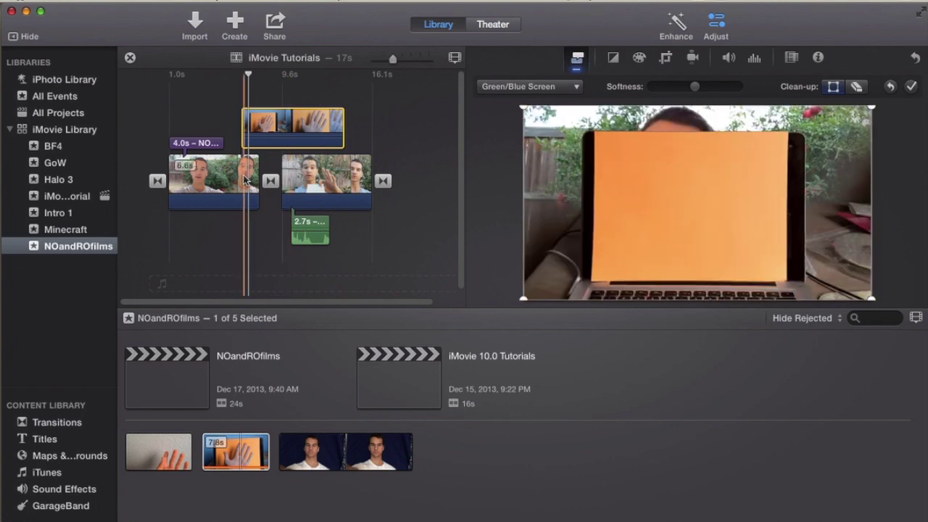
Play back the keyed laptop composite to review it, raising the volume.
key("space")
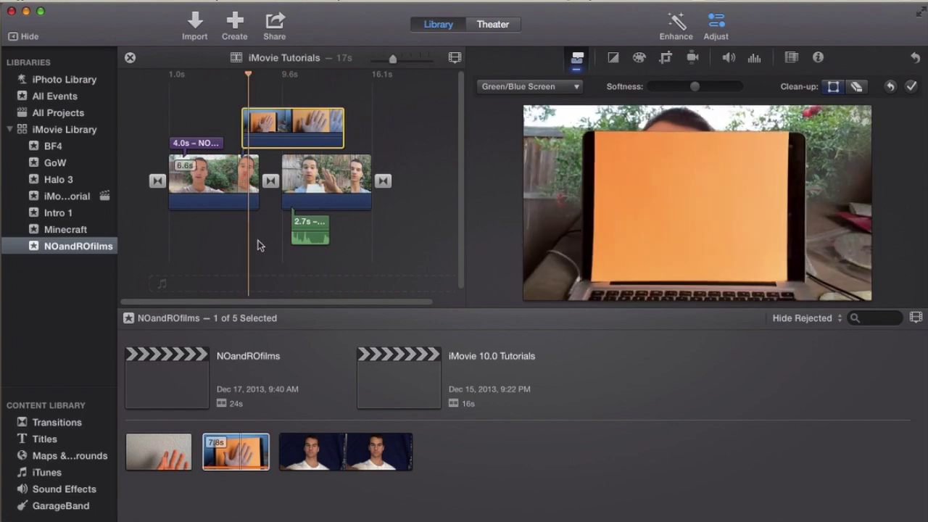
key("XF86AudioRaiseVolume")
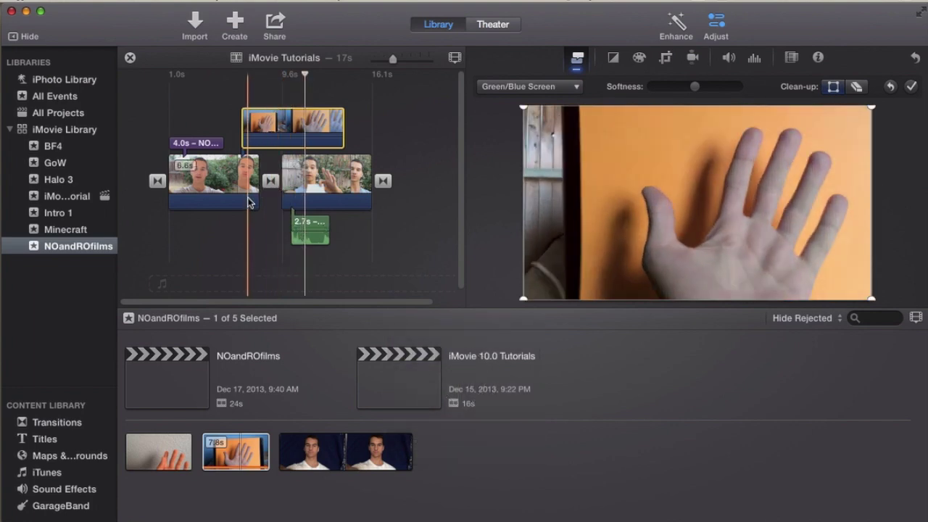
left_click(252, 203)
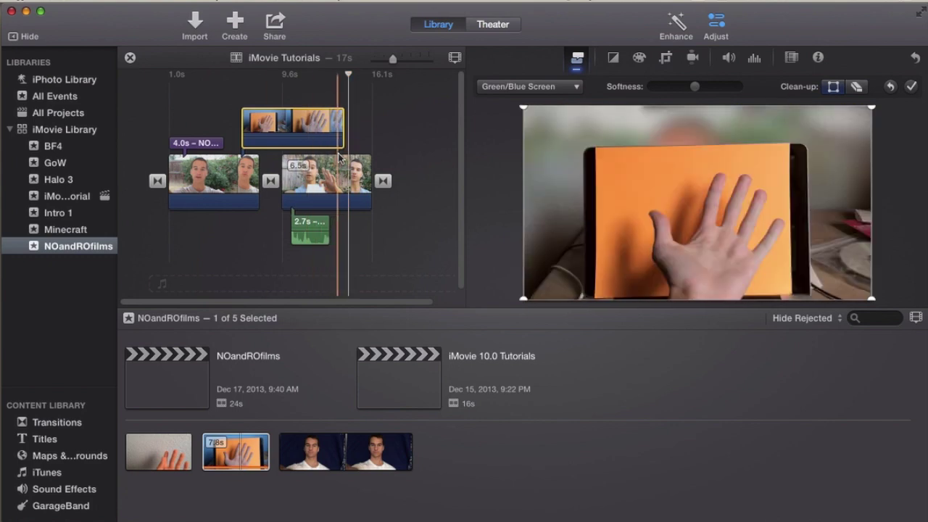
left_click(500, 90)
left_click(520, 94)
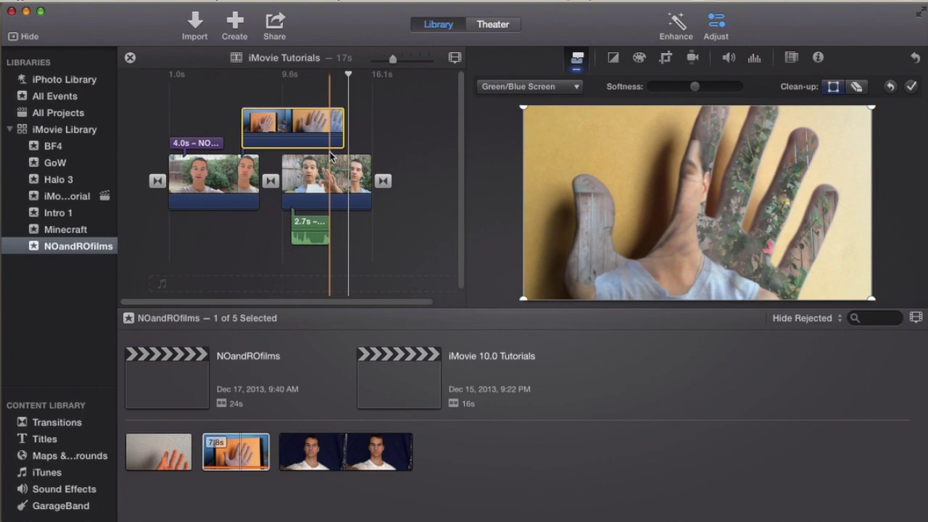
Review the laptop overlay once more, then delete it from the timeline.
left_click(379, 118)
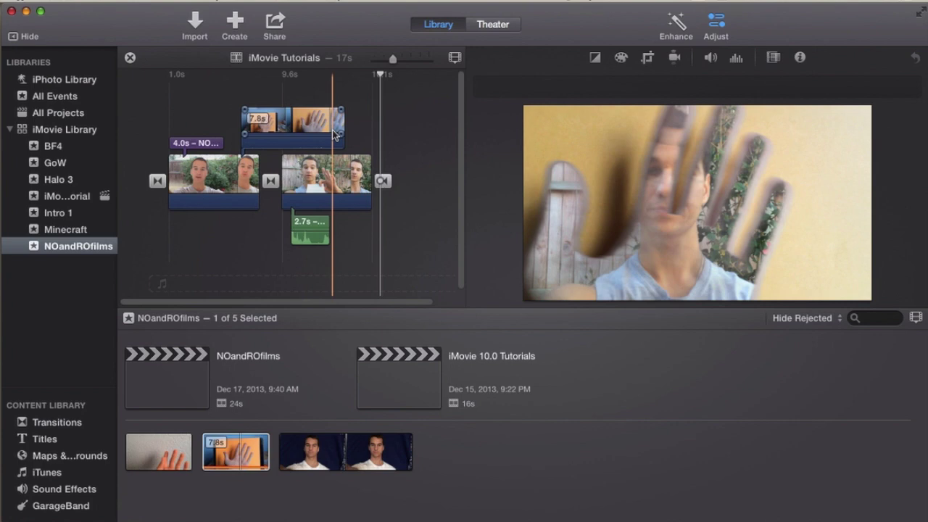
left_click(244, 134)
key("space")
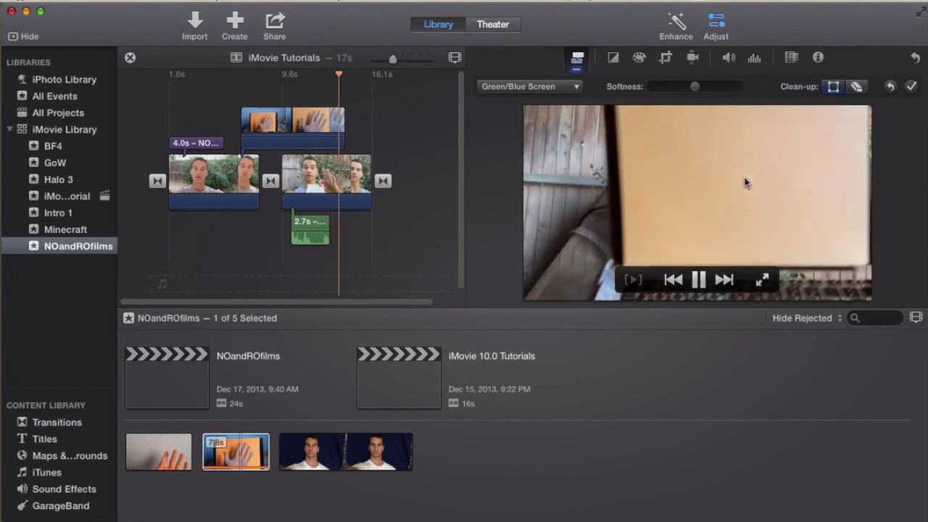
left_click(319, 120)
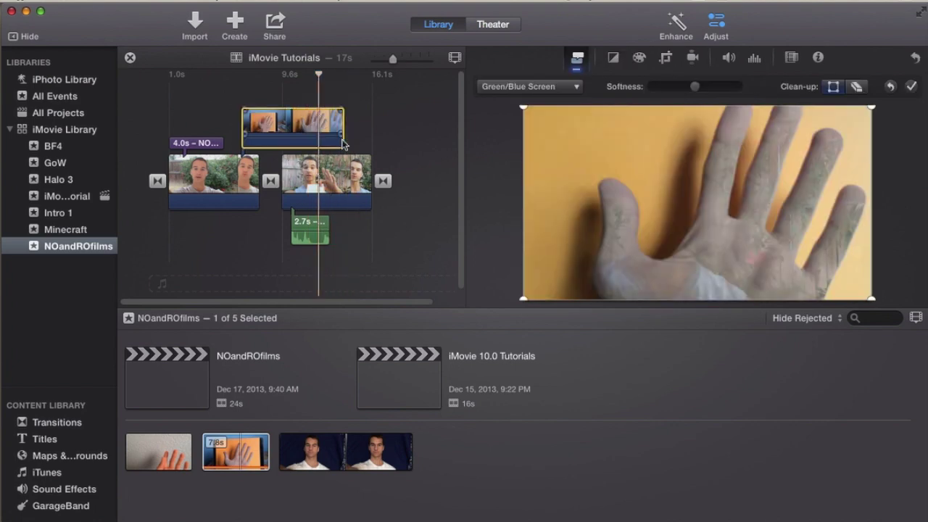
key("Delete")
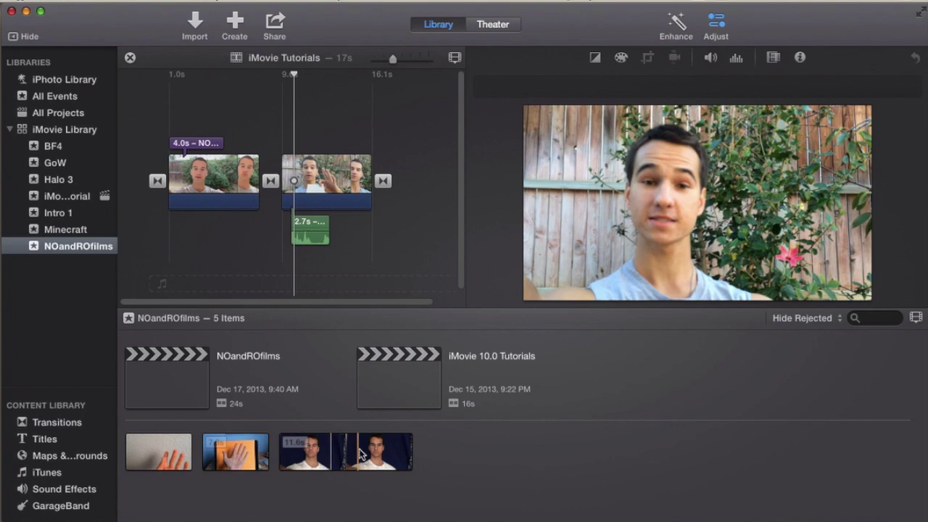
Overlay a 5.7s stretch of IMG_0069 as a cutaway above the second backyard clip, nudged slightly earlier.
mouse_move(333, 455)
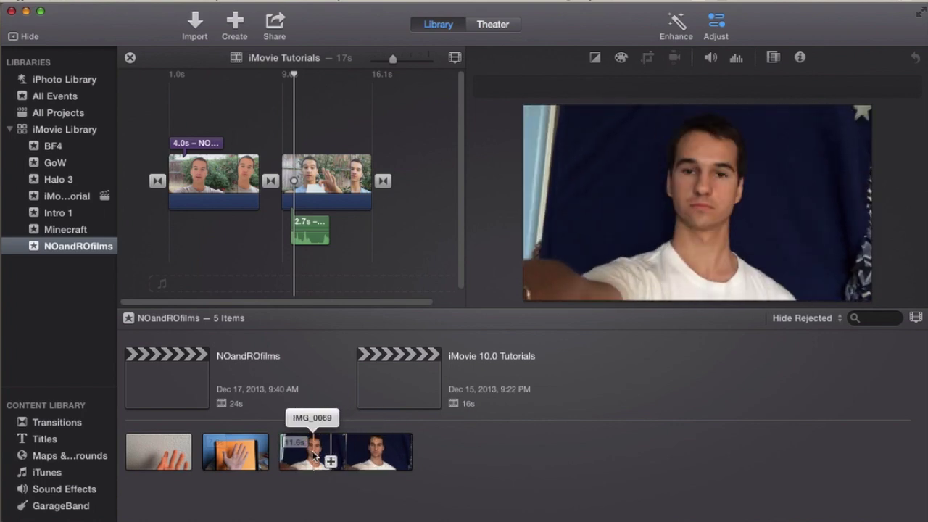
left_click_drag(319, 451, 384, 445)
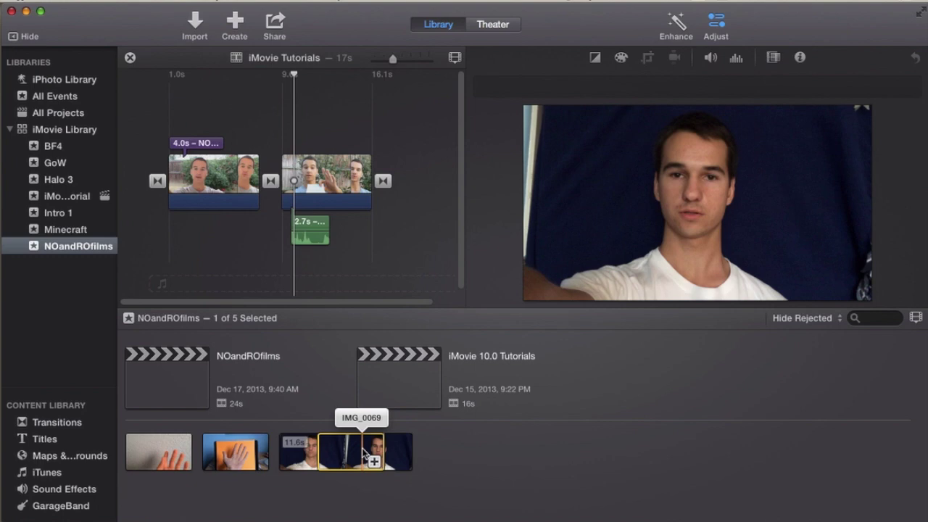
left_click(349, 451)
left_click_drag(349, 451, 301, 118)
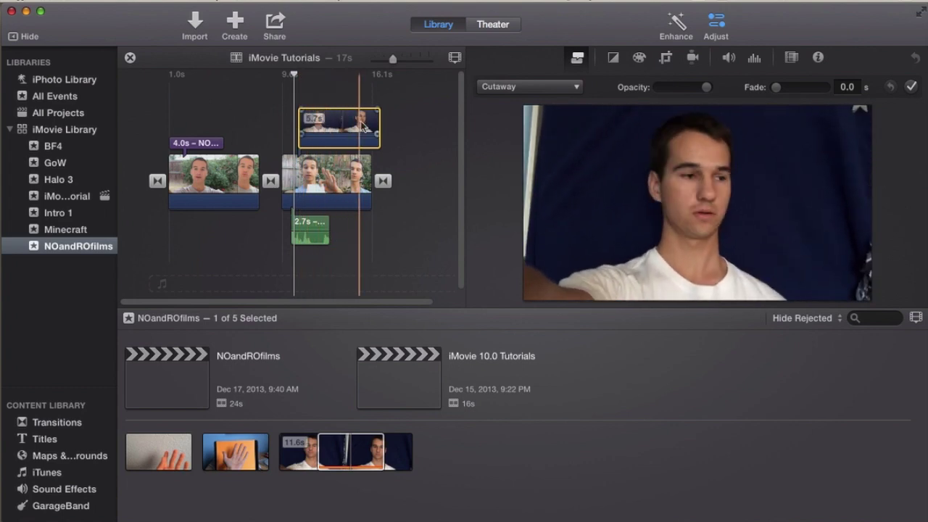
left_click_drag(337, 127, 325, 133)
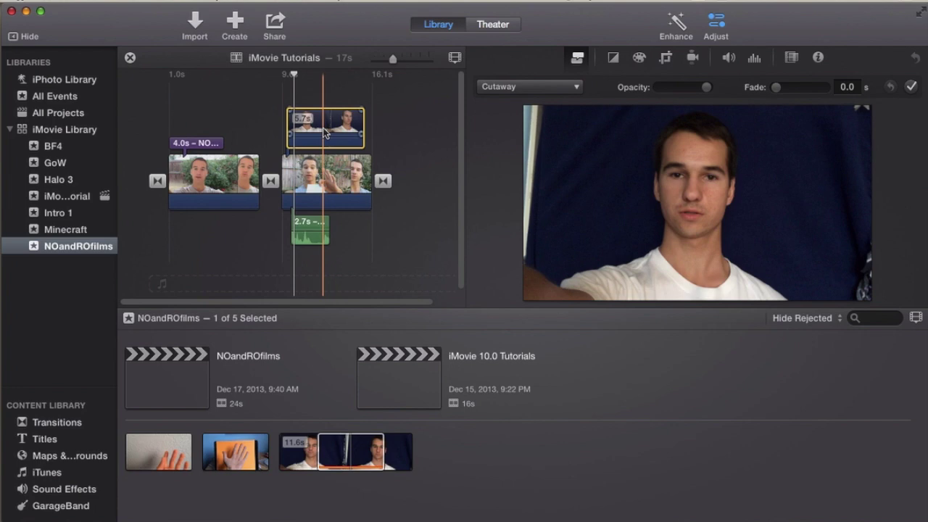
left_click(525, 86)
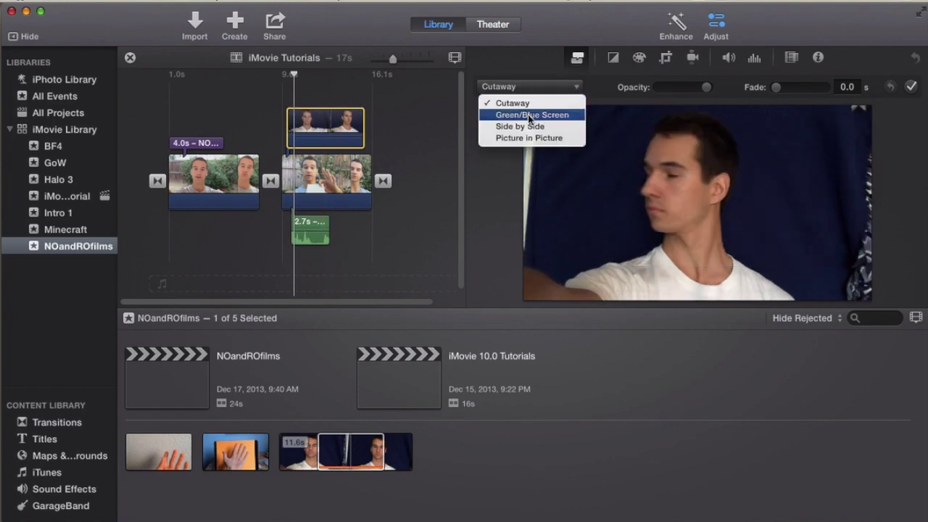
Switch the IMG_0069 overlay from Cutaway to Green/Blue Screen and move the playhead onto it.
left_click(491, 206)
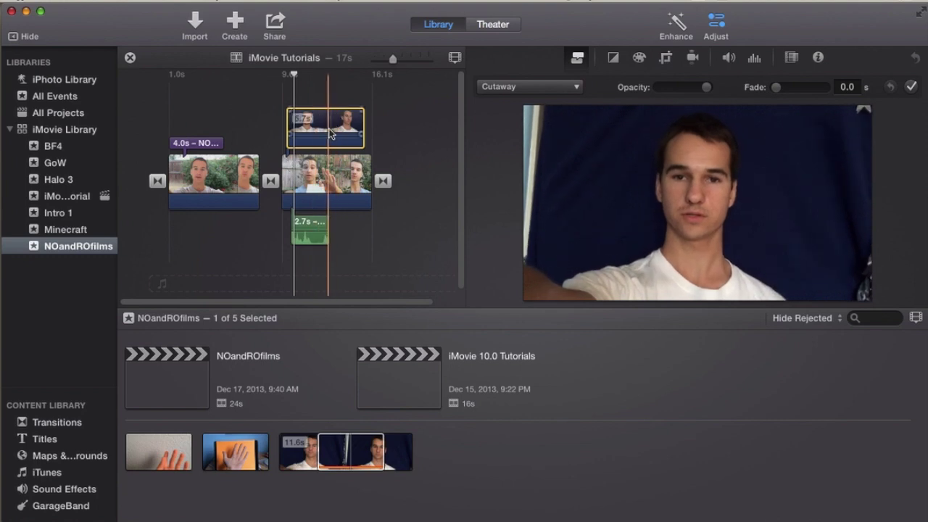
left_click(321, 170)
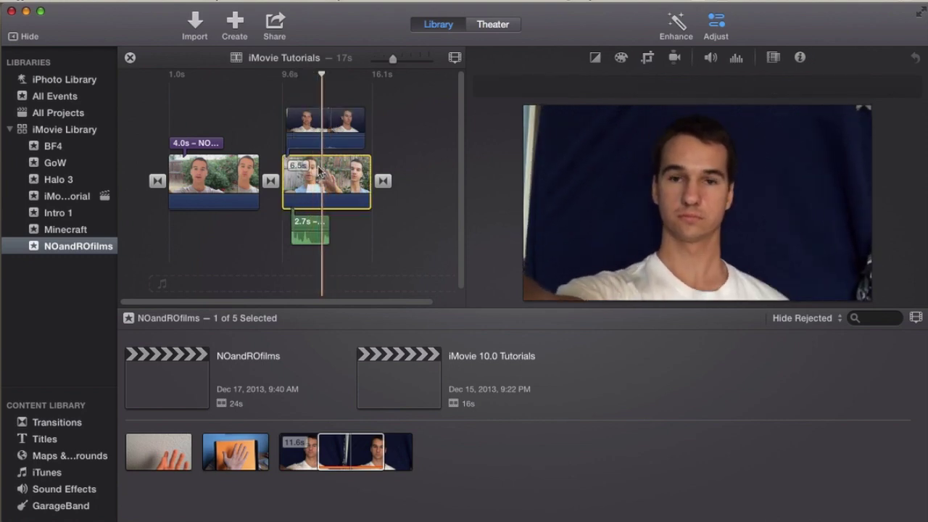
mouse_move(685, 169)
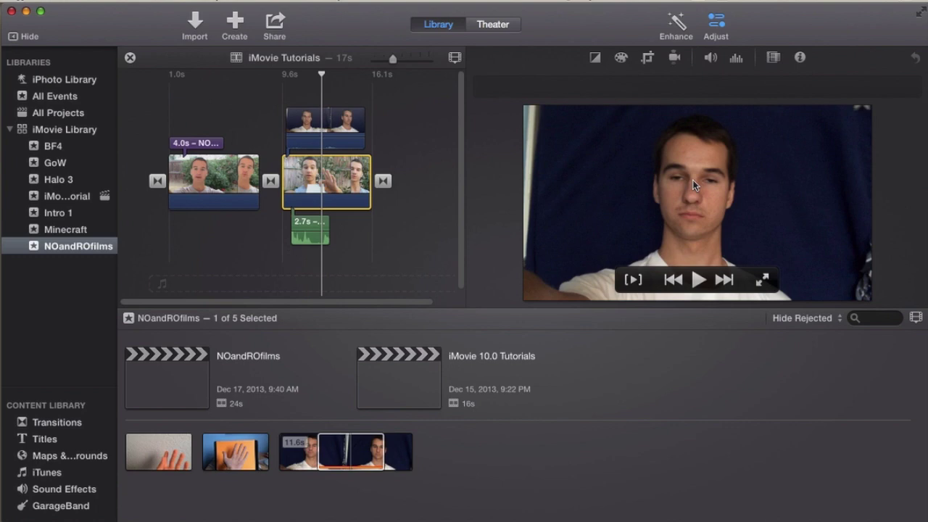
left_click(330, 125)
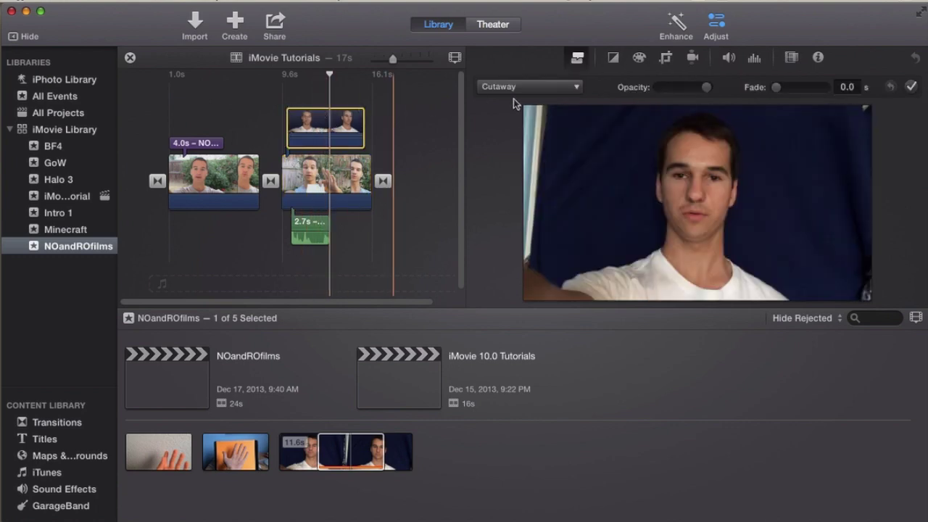
left_click(560, 87)
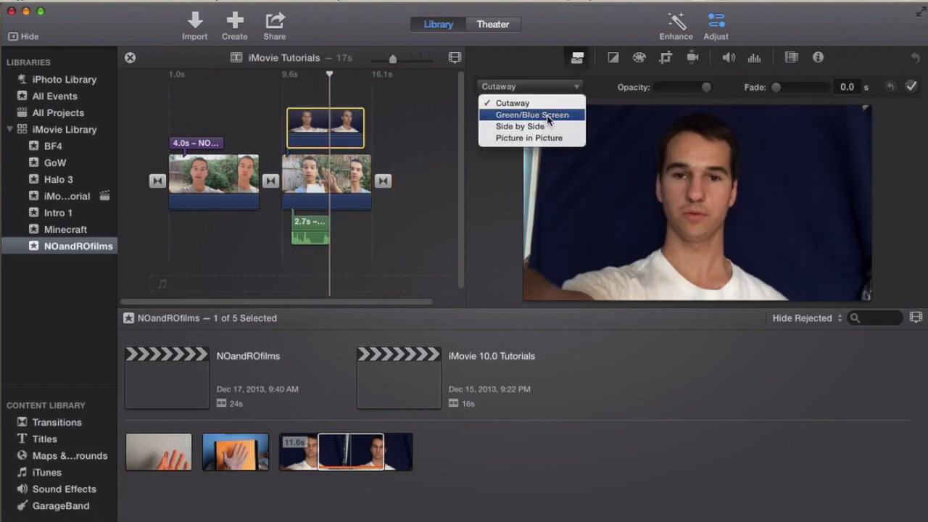
left_click(548, 116)
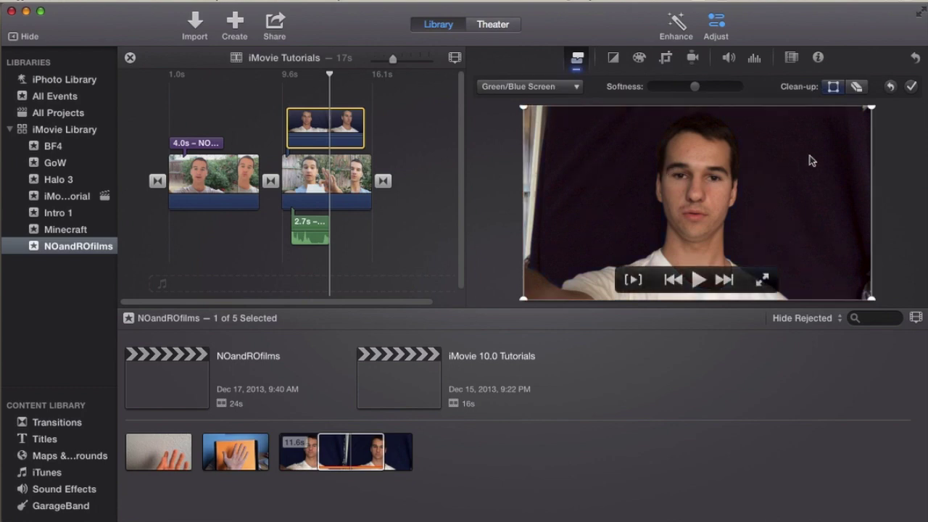
left_click(338, 87)
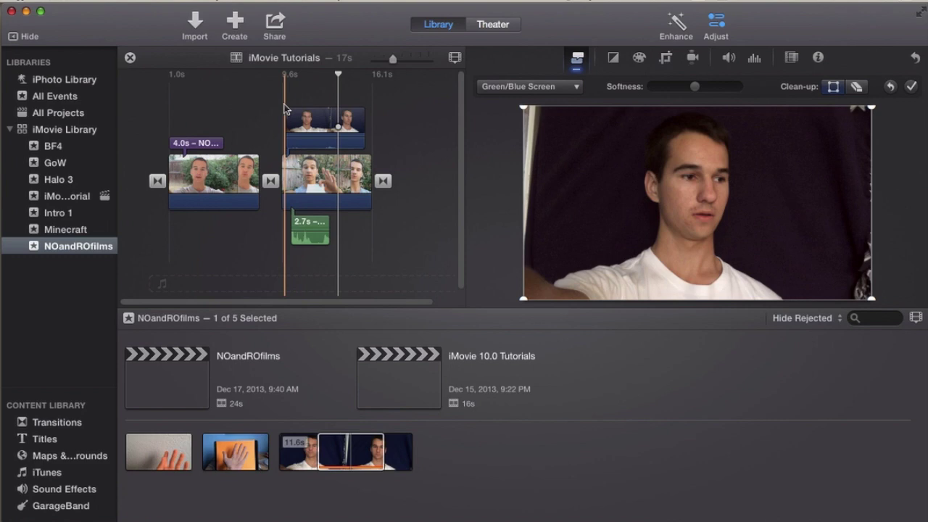
left_click(319, 116)
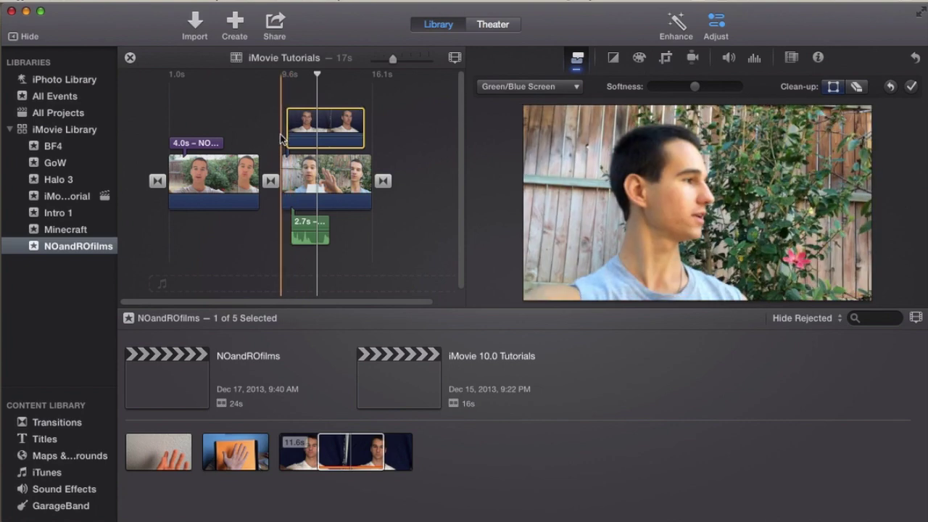
Play back the keyed composite, then select the IMG_0069 overlay and delete it.
key("space")
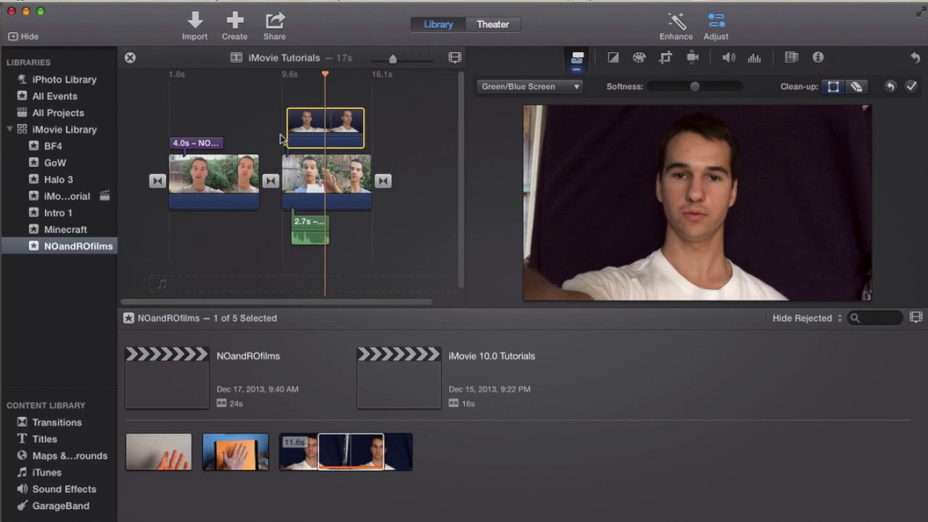
left_click(326, 122)
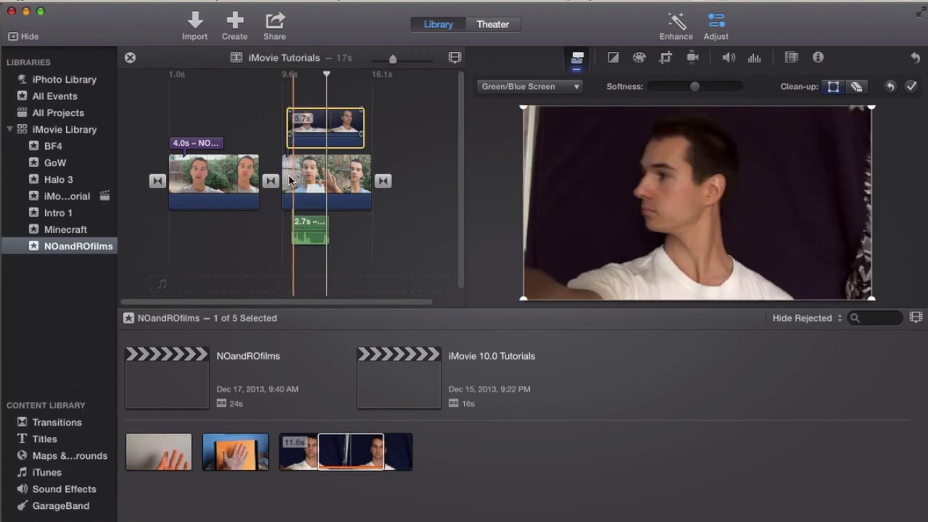
left_click(297, 181)
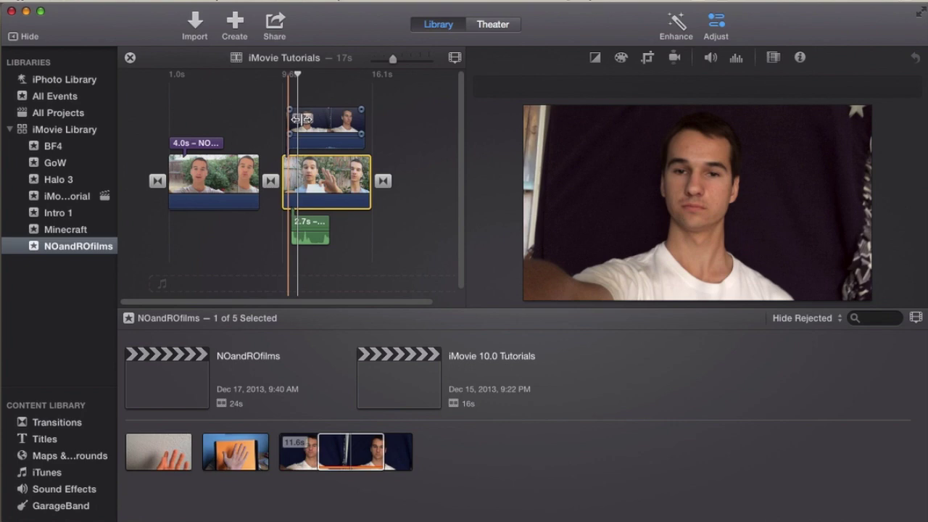
left_click(344, 122)
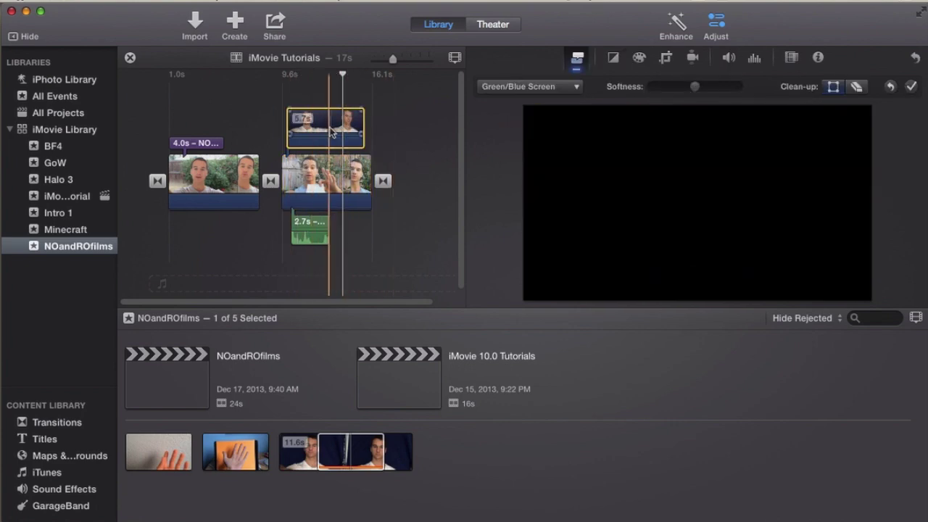
key("Delete")
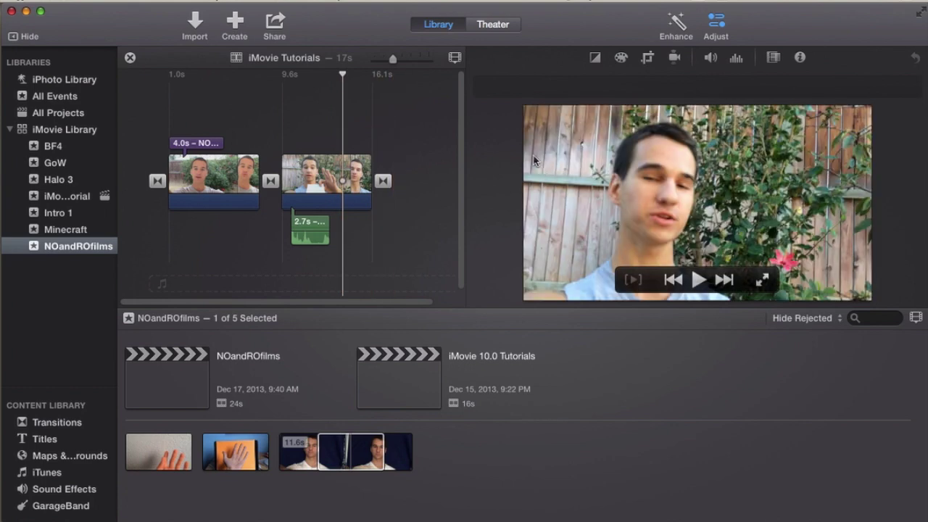
Overlay the full 11.6s IMG_0069 clip above both backyard clips, keyed with Green/Blue Screen.
left_click(300, 482)
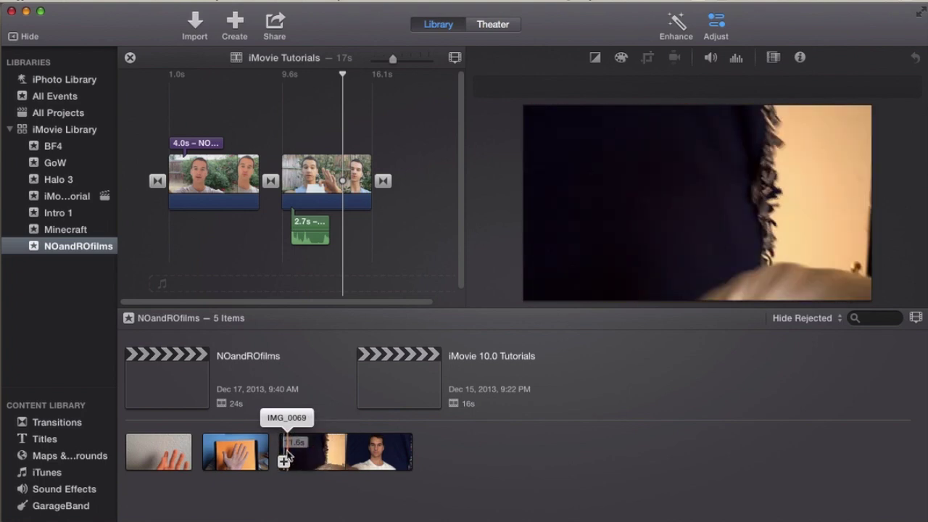
left_click_drag(288, 453, 243, 125)
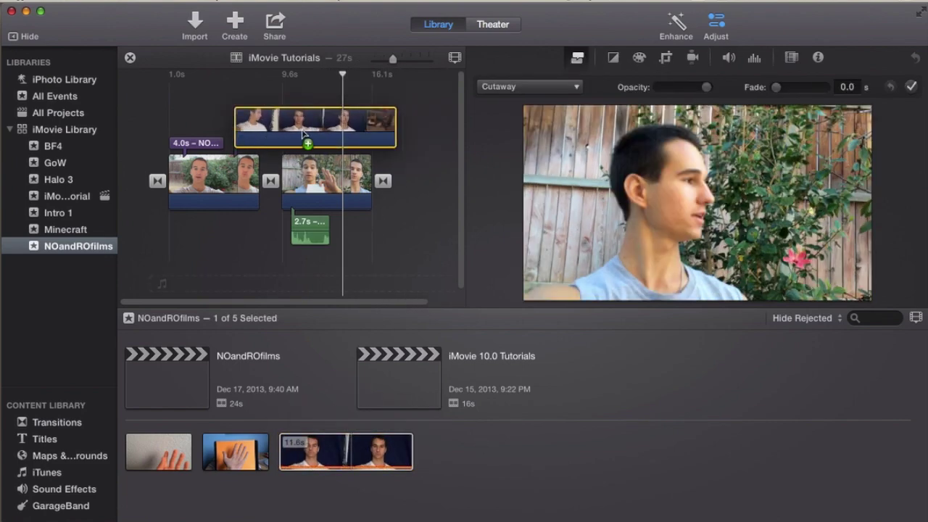
left_click(295, 125)
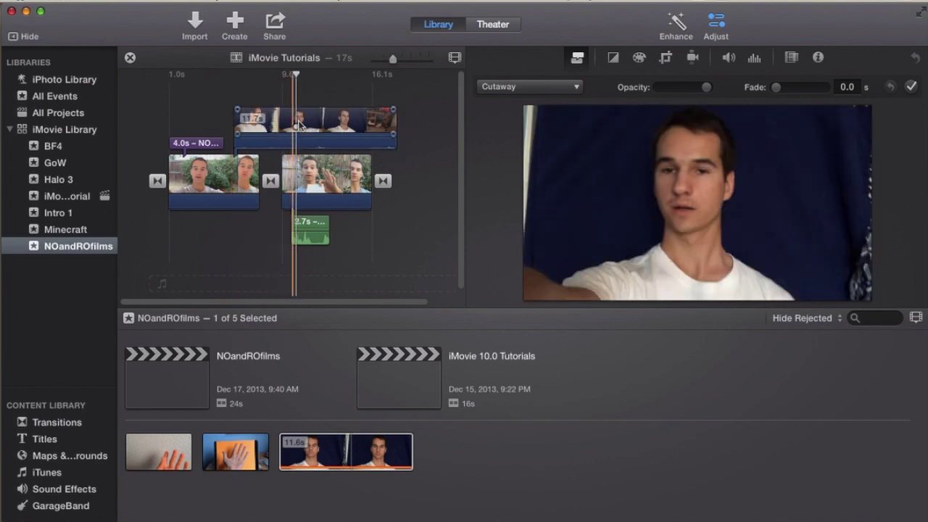
left_click(500, 86)
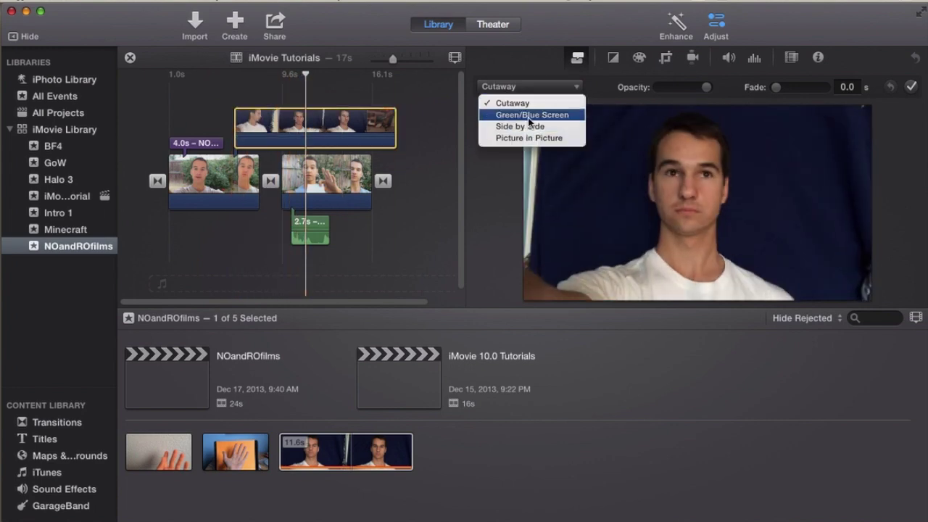
left_click(458, 164)
Play the keyed composite and replay it from earlier in the first backyard clip.
key("space")
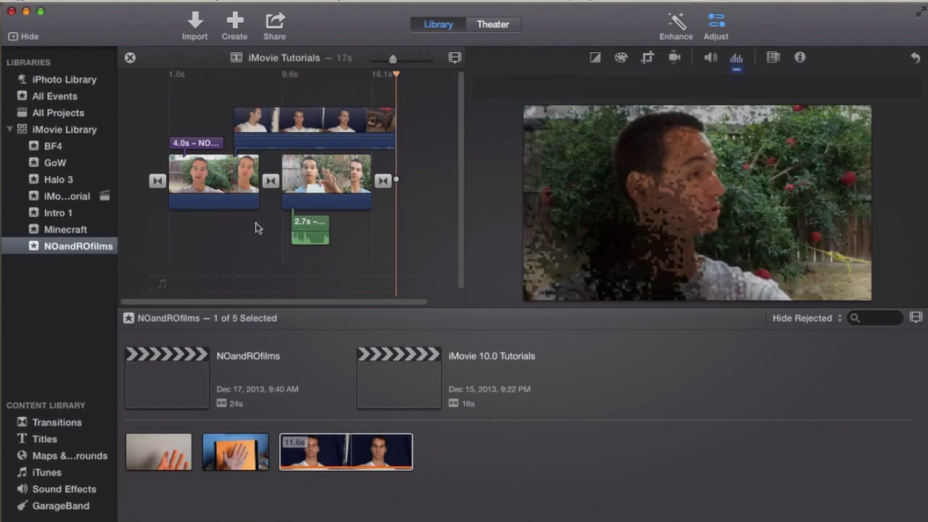
left_click(239, 201)
left_click(222, 184)
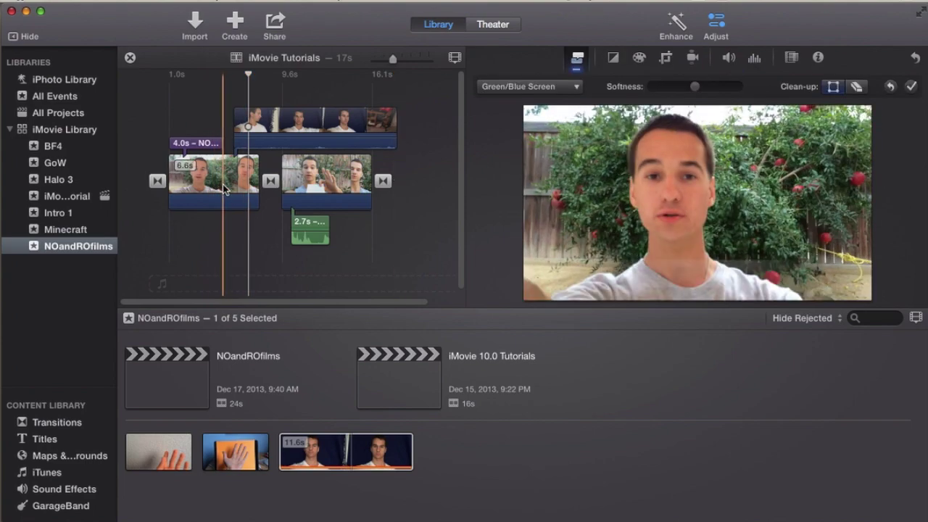